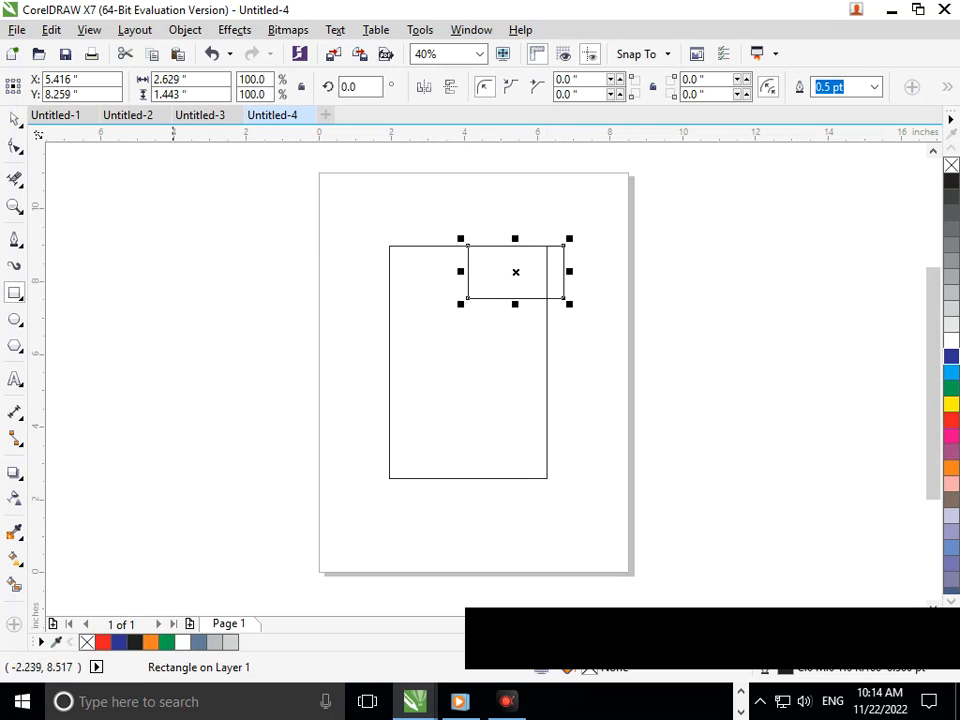
Step: Remove the small rectangle's overlapping and protruding segments with Virtual Segment Delete, leaving a rectangular notch in the large rectangle's upper-right corner
click(14, 179)
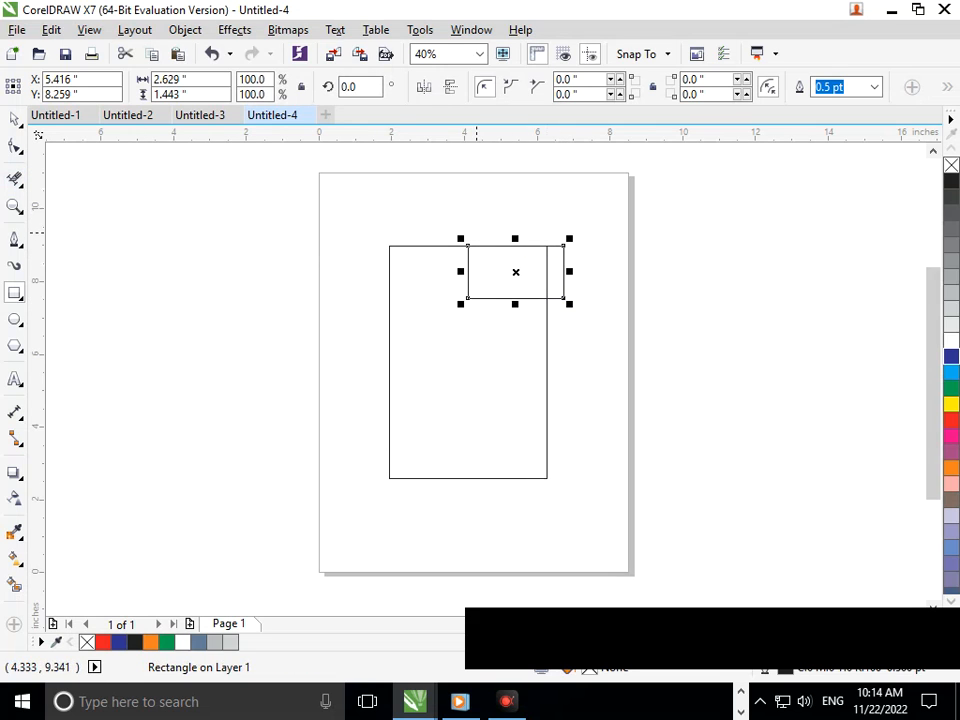
click(14, 179)
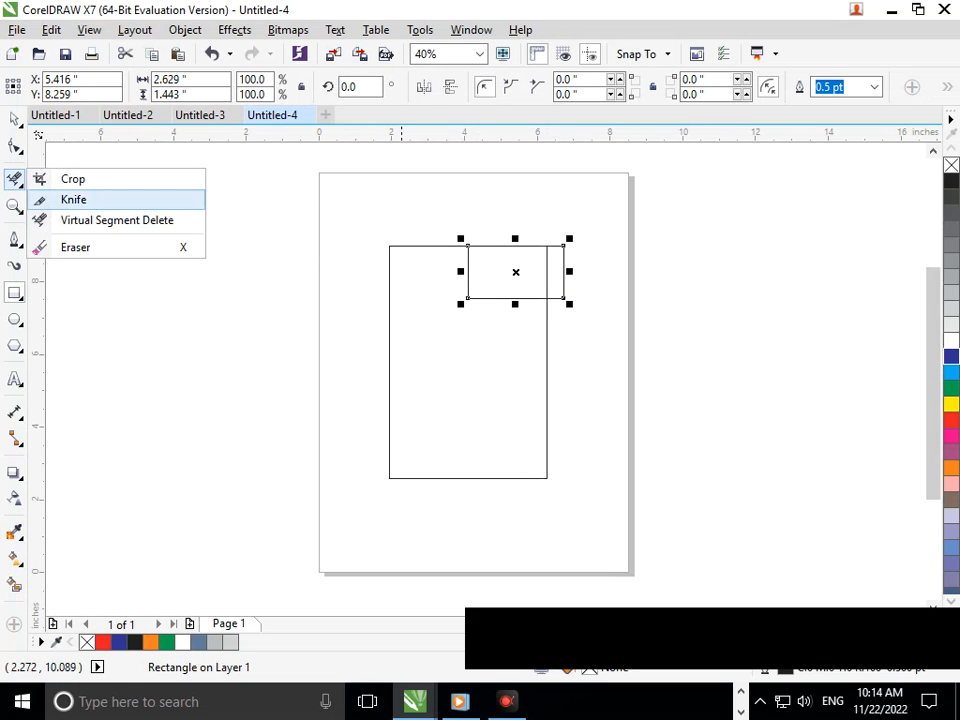
click(60, 246)
drag(477, 241, 536, 271)
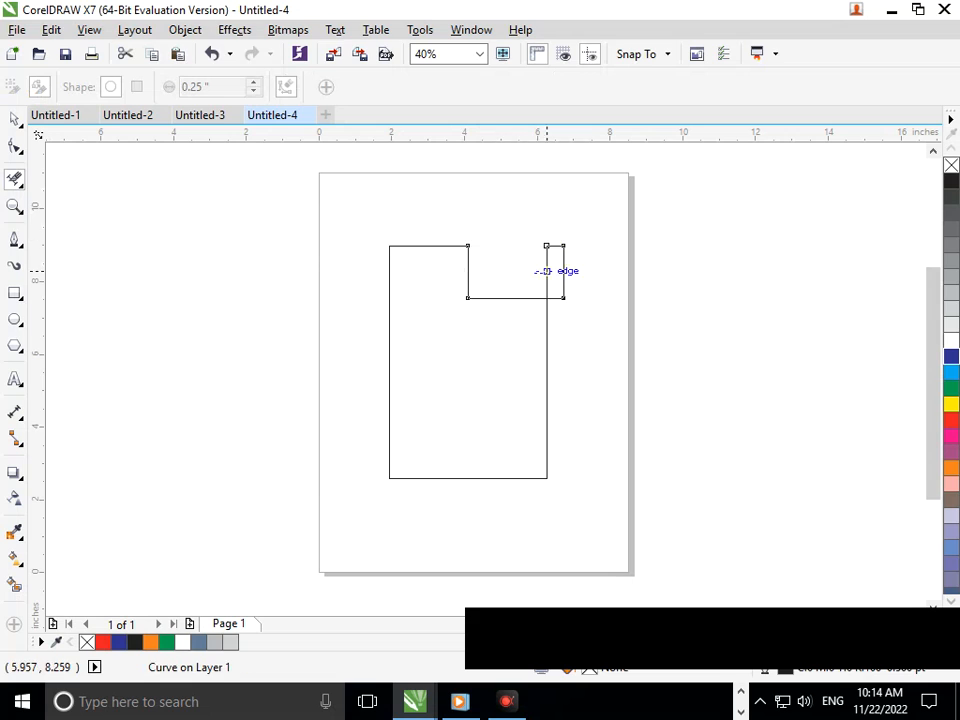
click(563, 268)
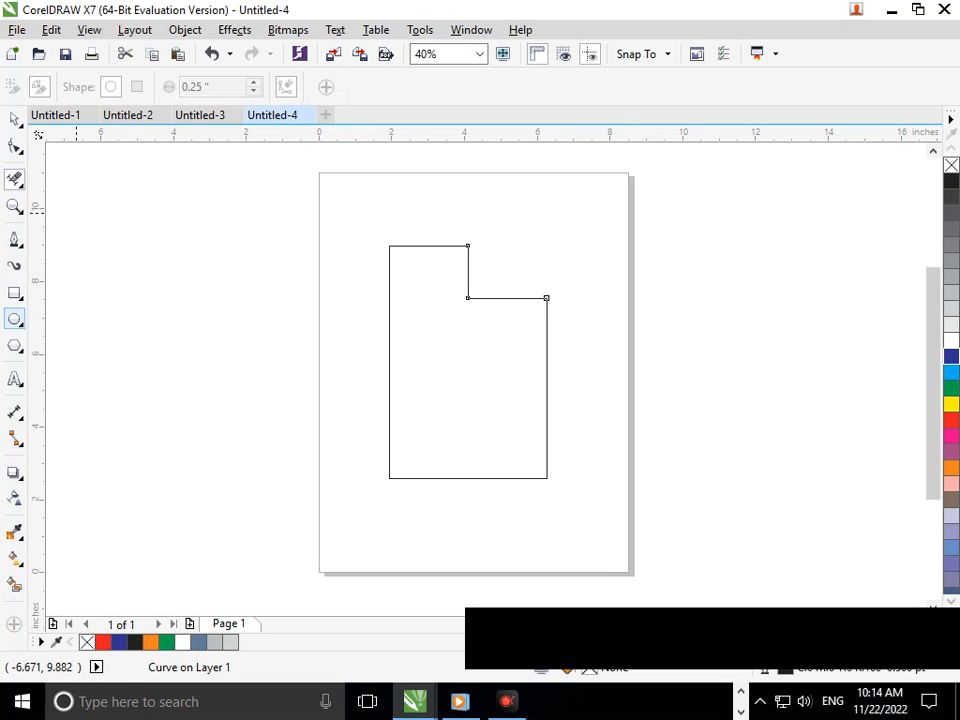
Step: Add a node low on the shape's left edge and delete the upper-left corner node to form a slanted side
click(15, 146)
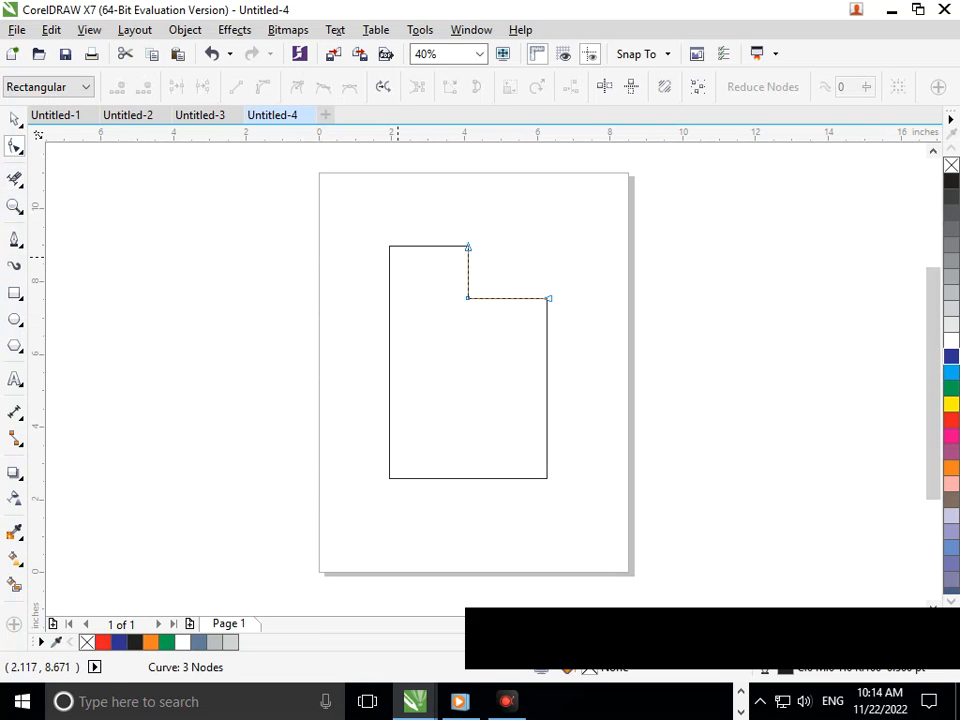
mouse_move(389, 246)
mouse_down()
mouse_move(433, 352)
mouse_move(417, 345)
mouse_move(388, 287)
mouse_move(389, 246)
mouse_up()
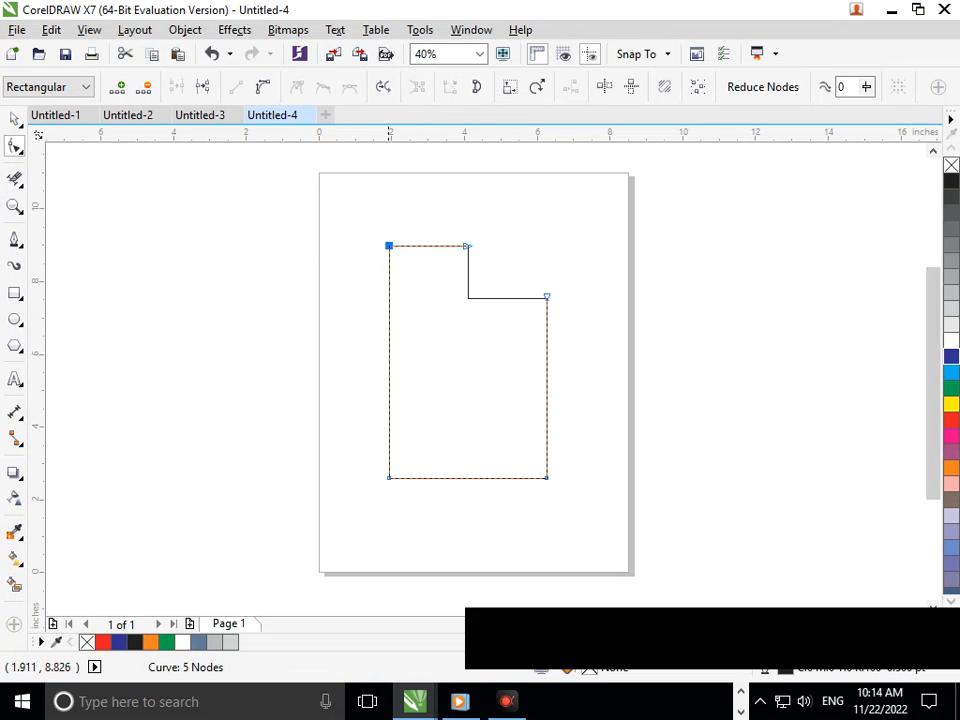
click(388, 392)
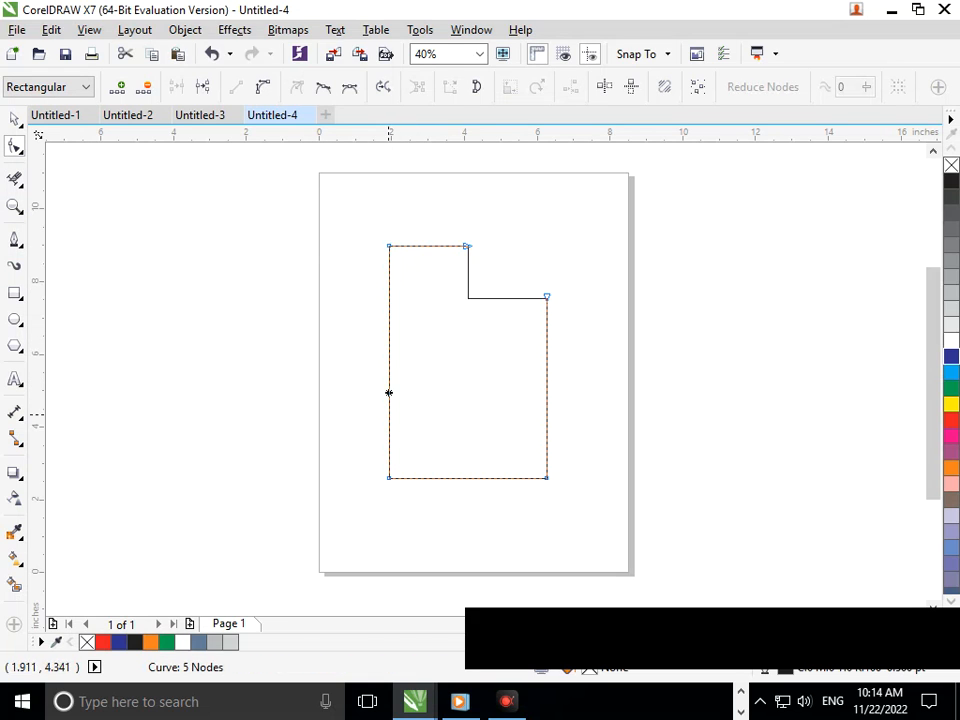
click(118, 88)
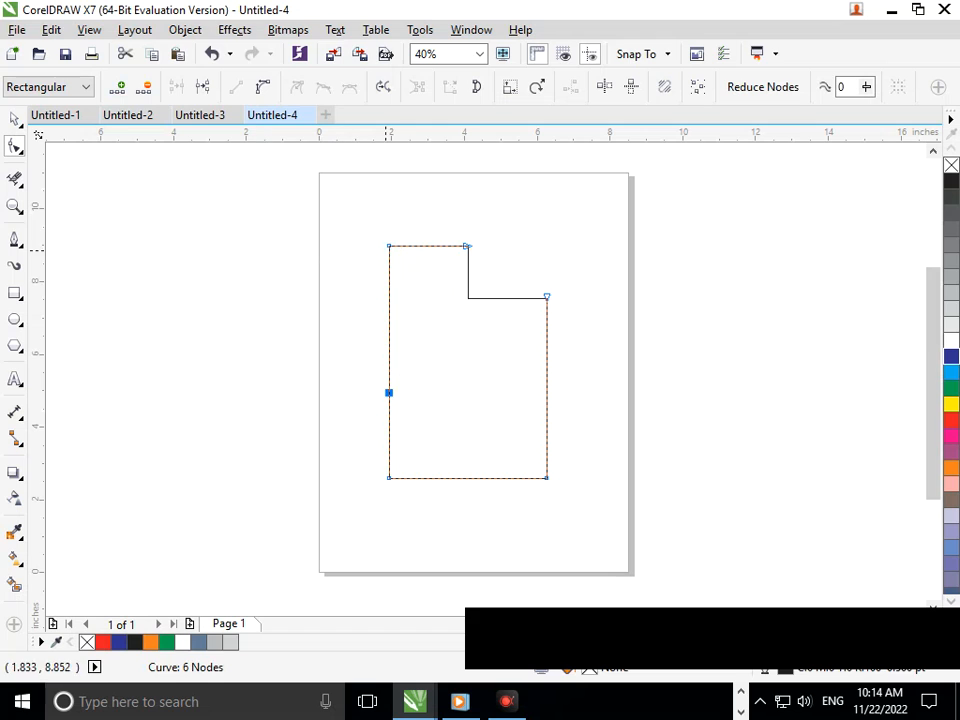
drag(389, 245, 427, 326)
drag(389, 392, 389, 435)
click(427, 326)
key(Delete)
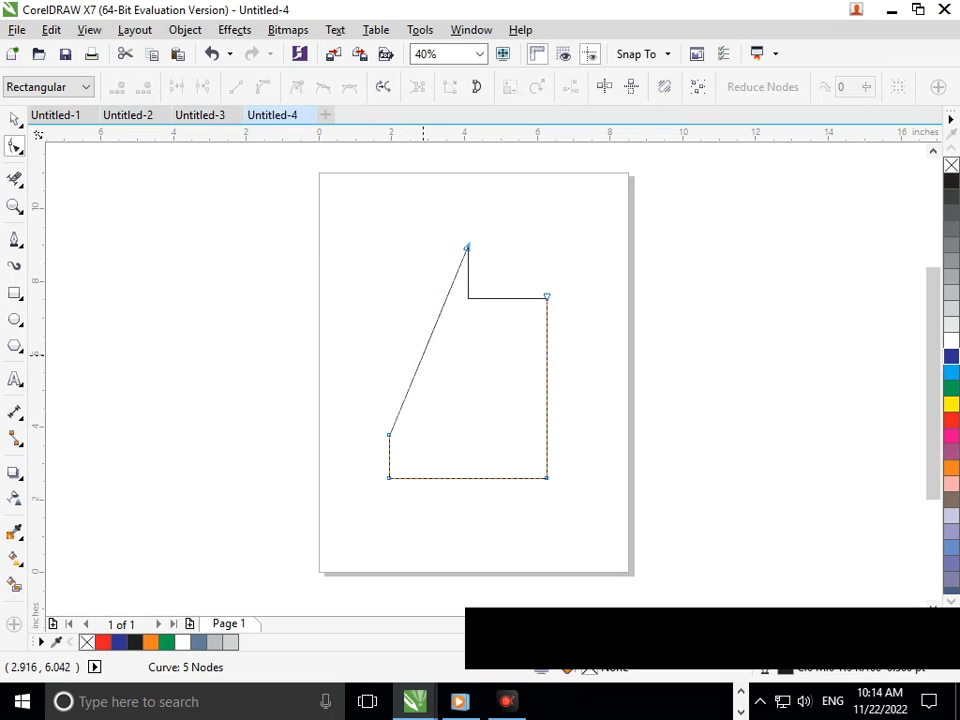
Step: Convert the slanted left side to a curve, bend it slightly inward and refine it with its control handle
click(420, 358)
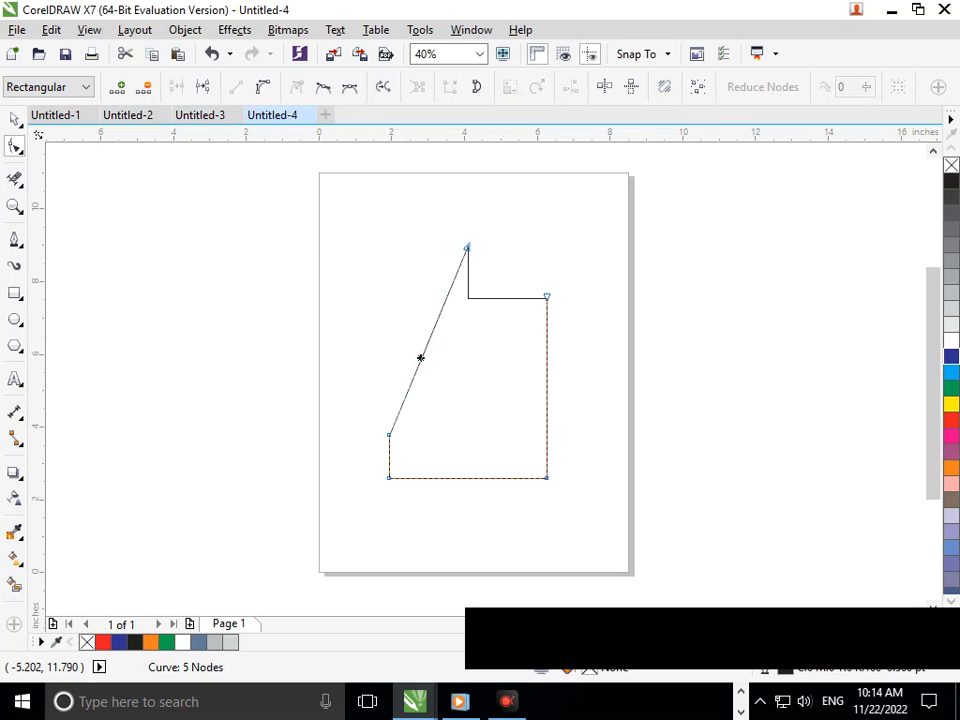
drag(432, 331, 439, 348)
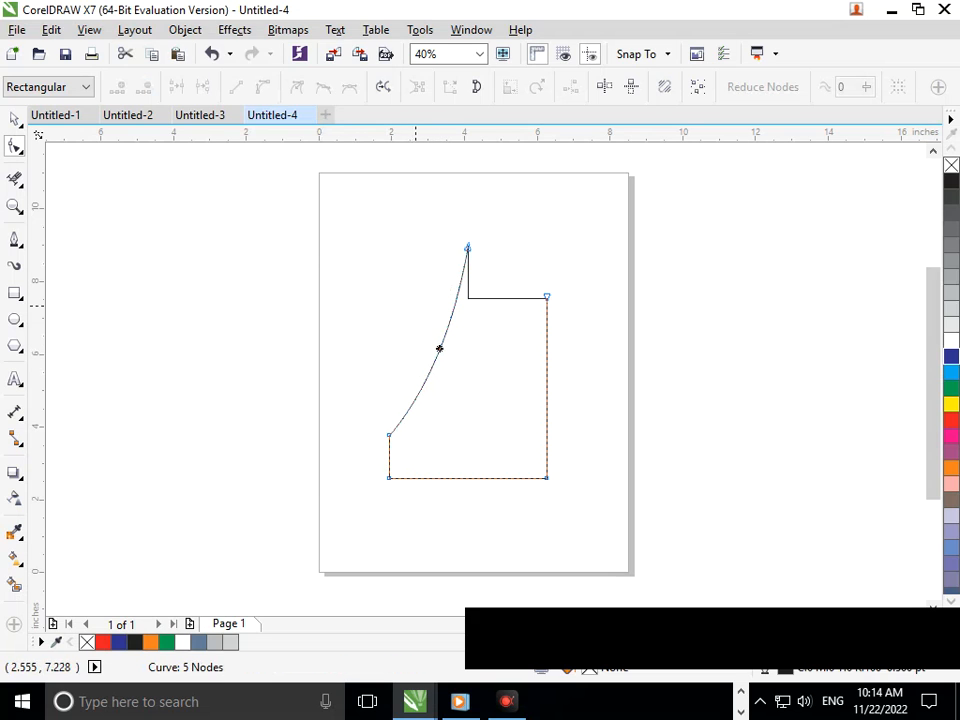
click(439, 348)
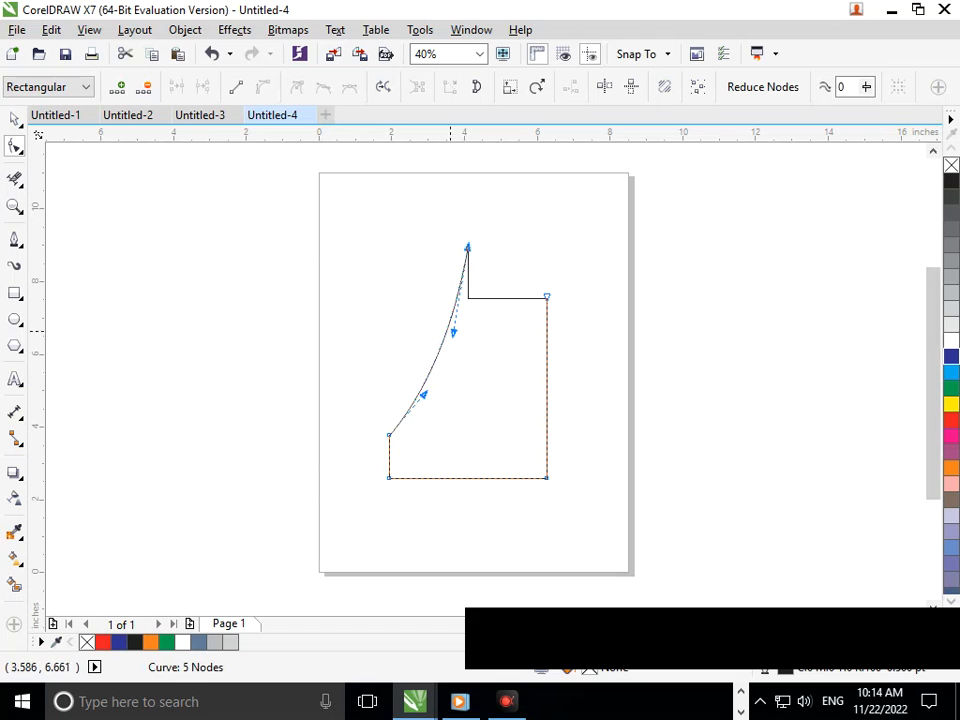
drag(453, 332, 446, 332)
click(424, 394)
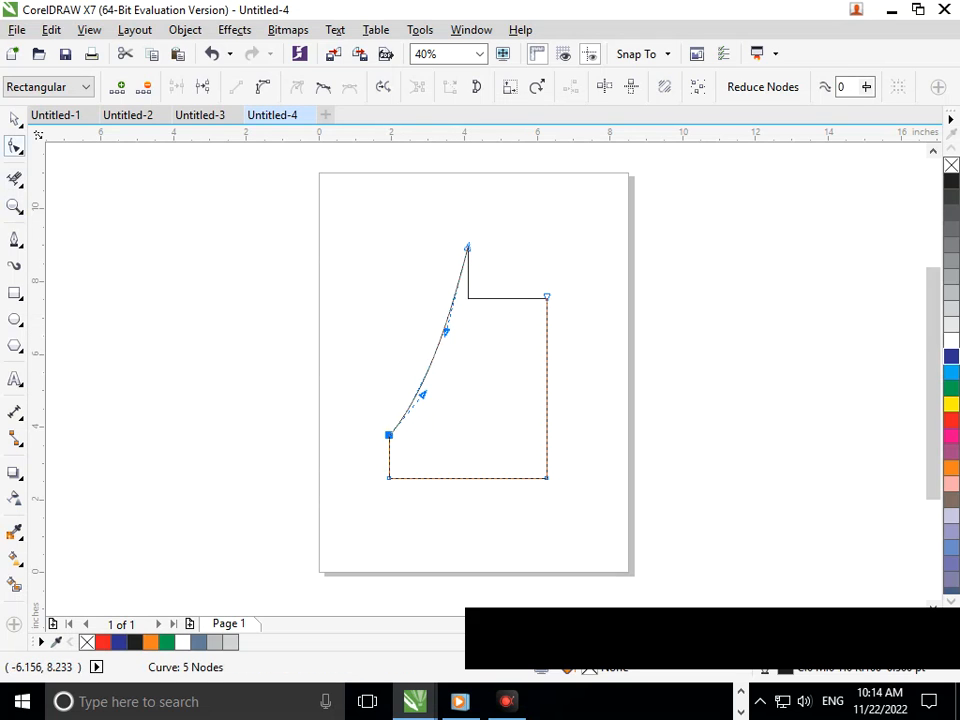
Step: Select both curves of the half body and move them left, centred at about X 1.7 and Y 6.3 inches
click(14, 119)
click(356, 269)
drag(330, 214, 631, 516)
drag(511, 436, 424, 416)
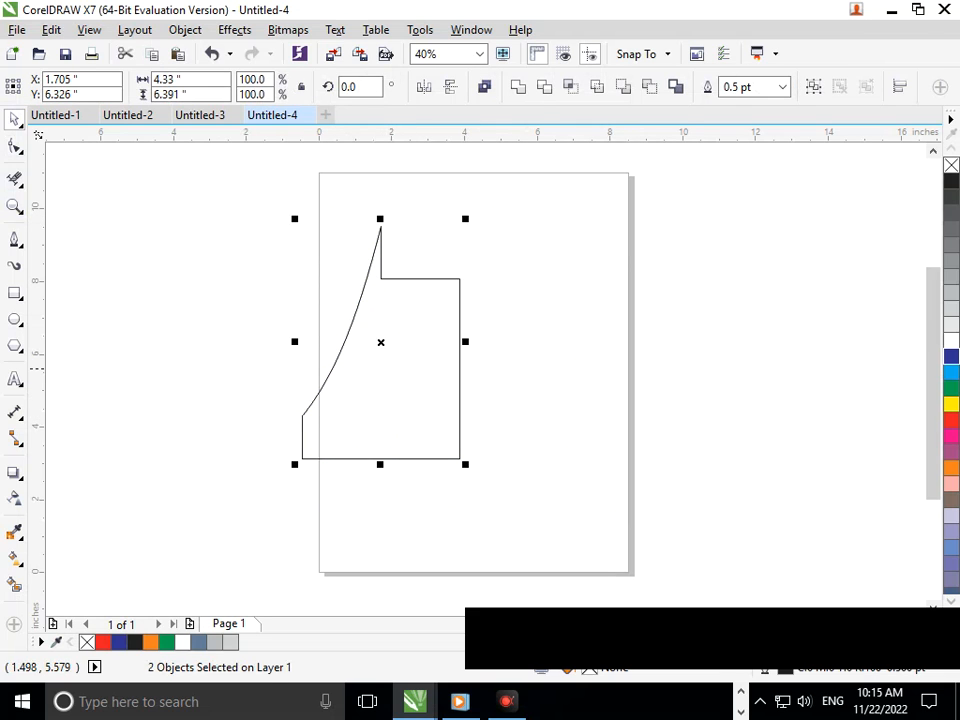
Step: Make a horizontally mirrored copy of the half body and place it against the original's straight right edge
click(451, 87)
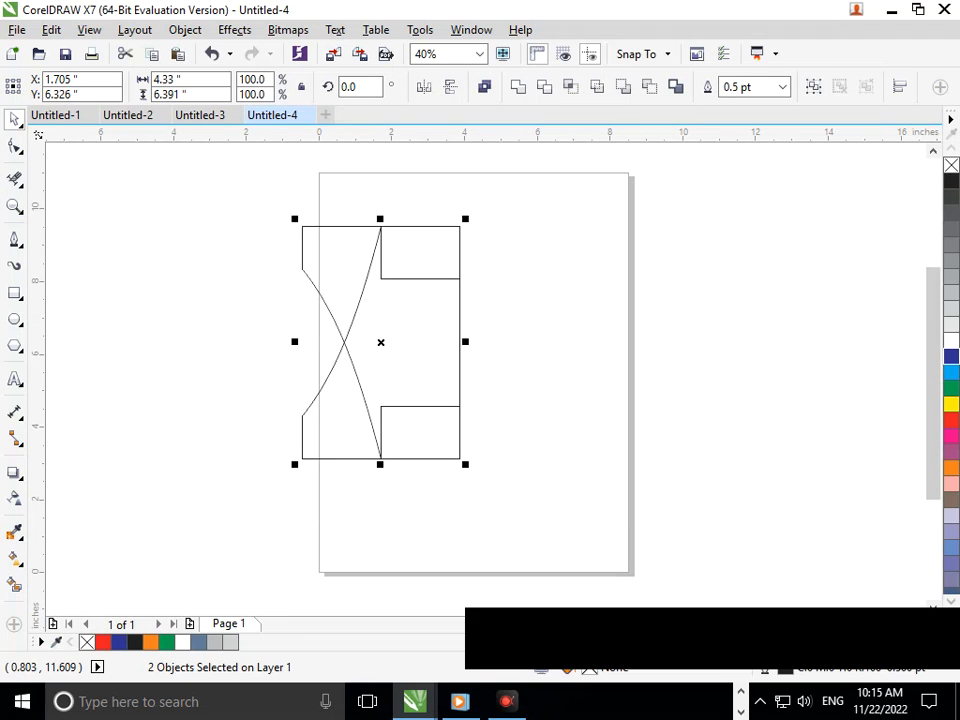
click(424, 87)
click(451, 87)
drag(397, 356, 540, 341)
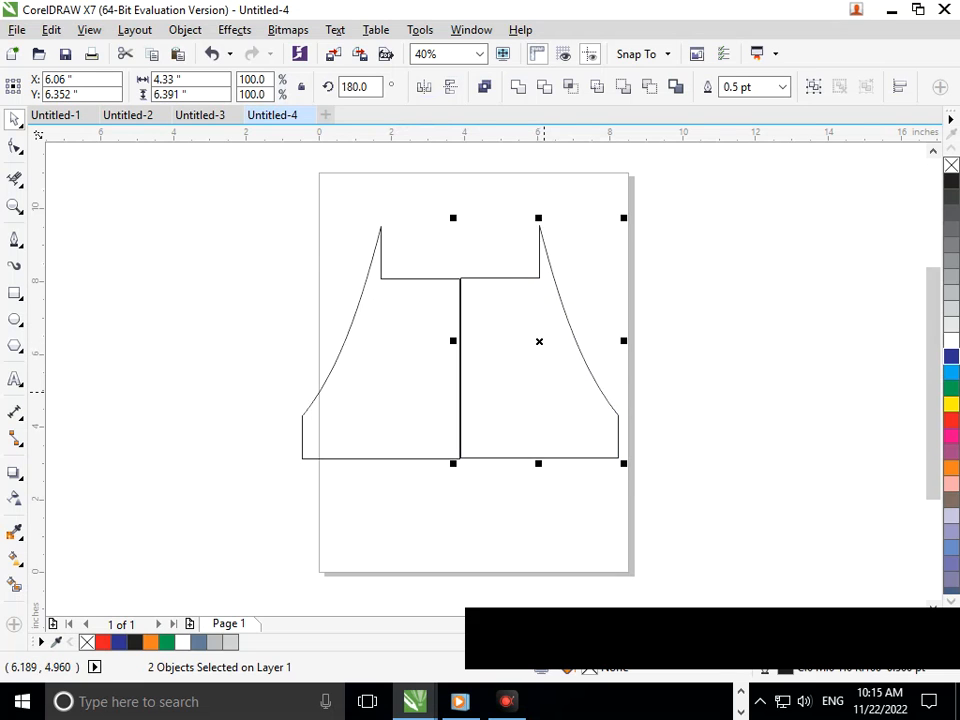
Step: Nudge the mirrored half down and left until it sits flush with the original half
key(Down)
key(Down)
key(Down)
key(Left)
key(Left)
key(Left)
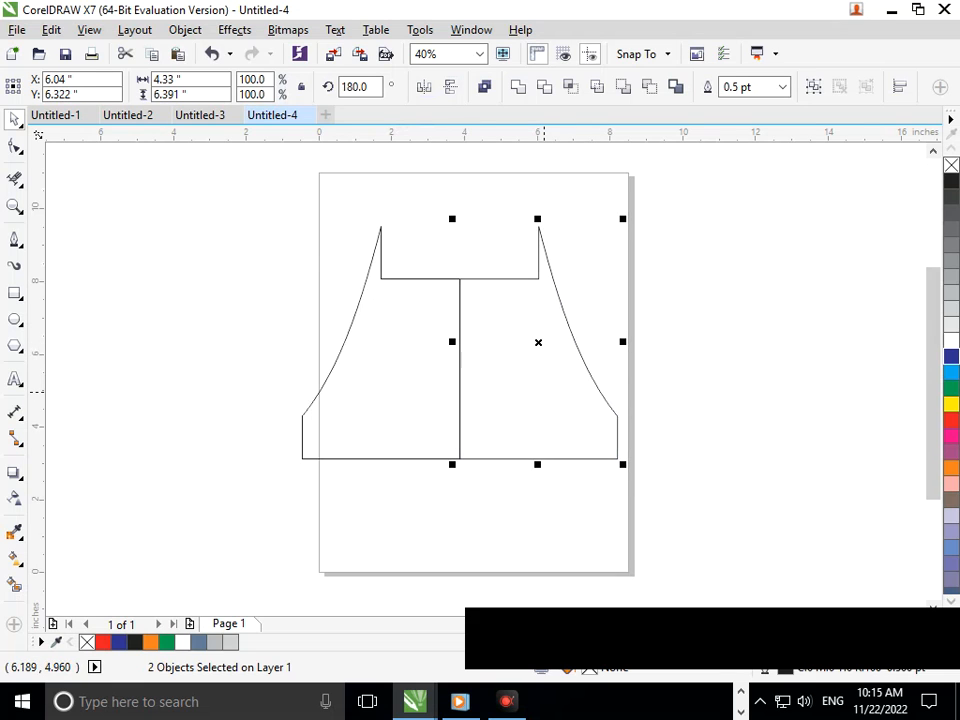
click(538, 497)
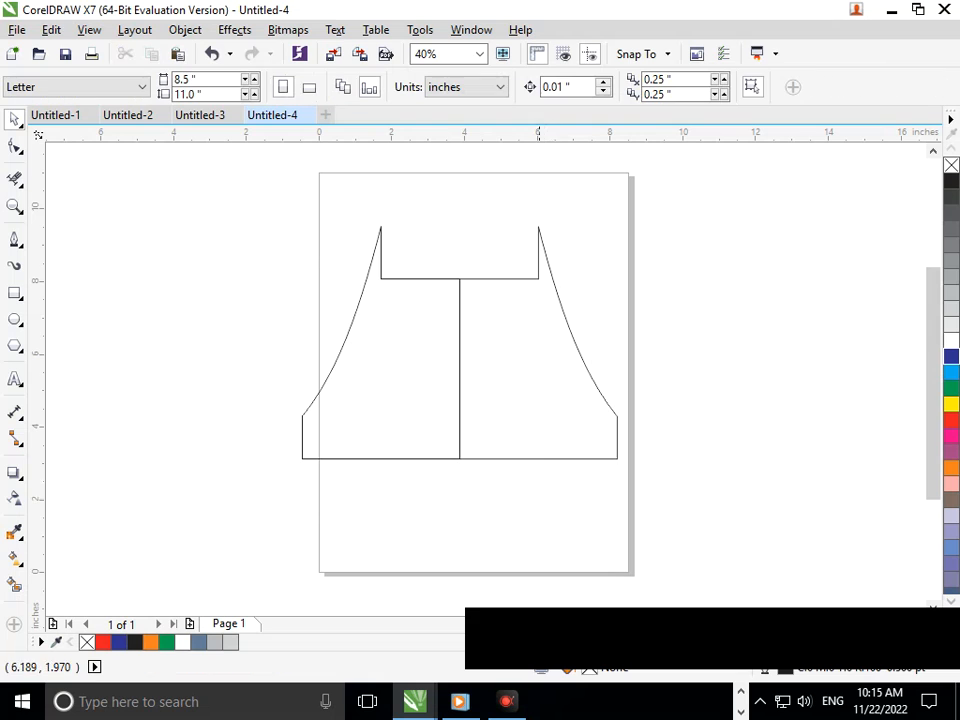
Step: Select both body halves and move them slightly to the right, closer to the page's horizontal centre
scroll(495, 378, down, 2)
drag(343, 260, 659, 490)
drag(512, 409, 524, 404)
click(430, 307)
mouse_move(360, 221)
mouse_down()
mouse_move(570, 424)
mouse_move(608, 495)
mouse_up()
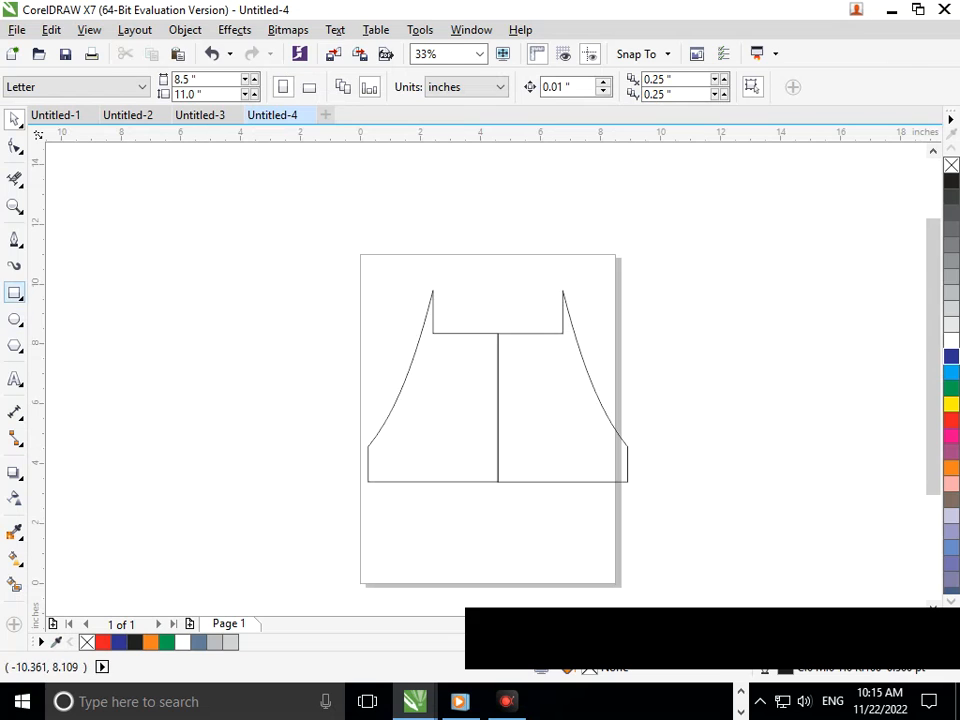
Step: Draw a rectangle of about 8.88 × 1.19 inches and centre it horizontally above the body
click(14, 292)
drag(349, 237, 613, 272)
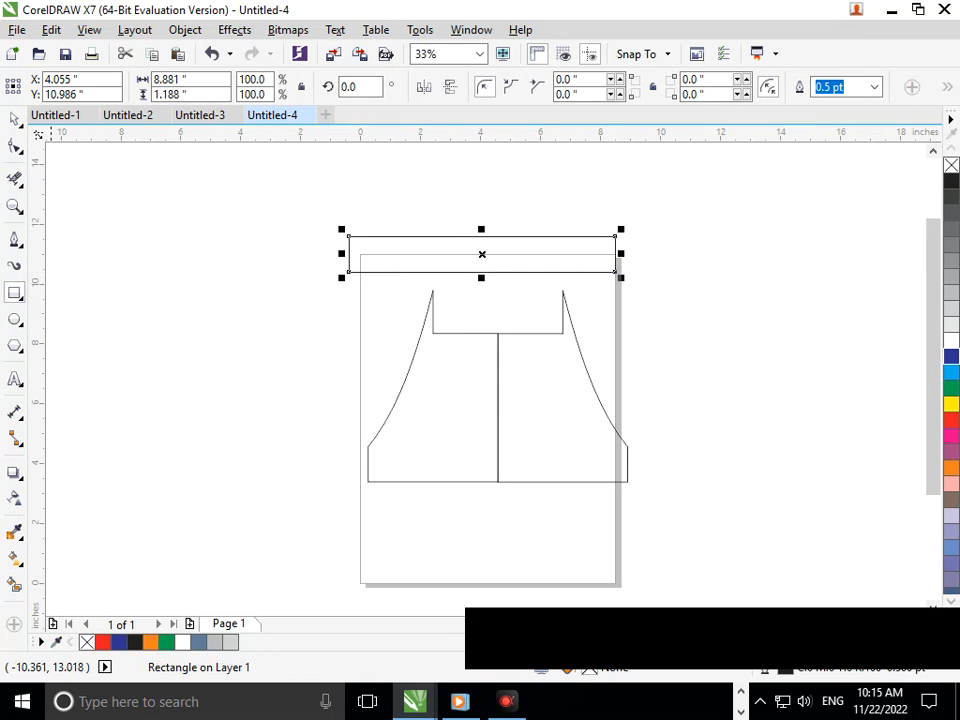
click(14, 118)
drag(437, 272, 449, 247)
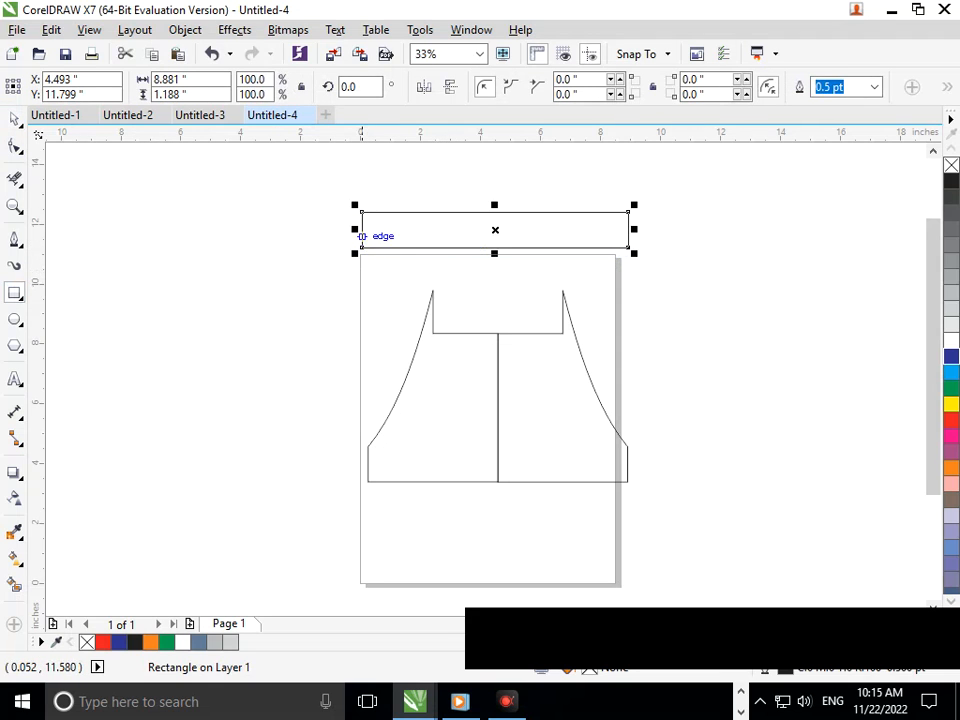
Step: Draw a rectangle of about 1.19 × 1.88 inches at the wide bar's left end and a 1.18 × 0.29 inch strip below it
mouse_move(362, 212)
mouse_down()
mouse_move(381, 284)
mouse_move(395, 284)
mouse_move(397, 268)
mouse_up()
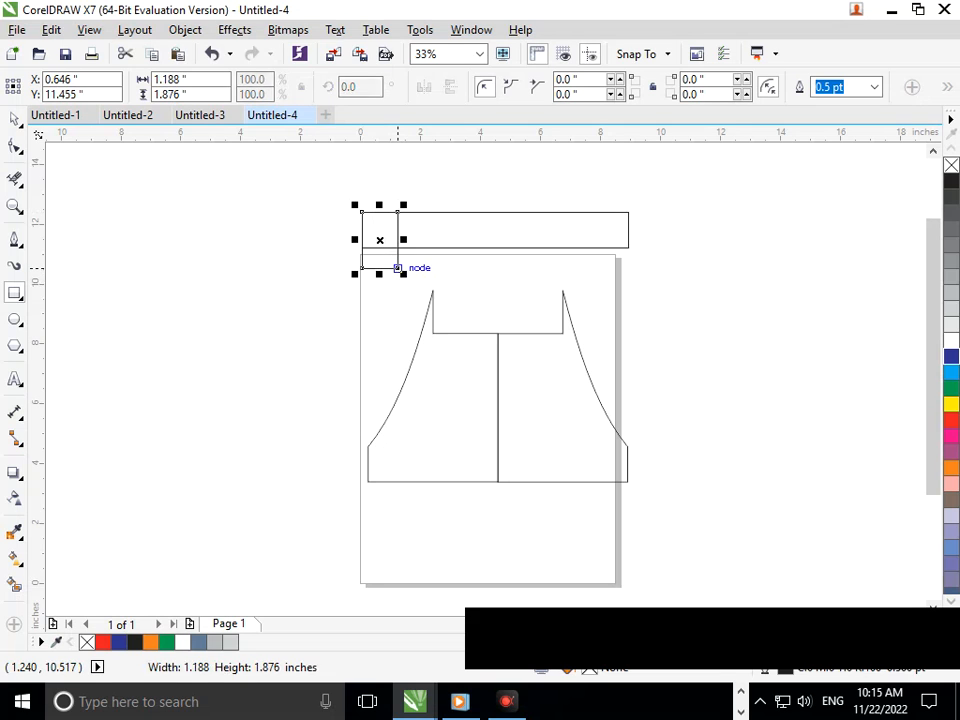
key(F2)
drag(326, 218, 507, 333)
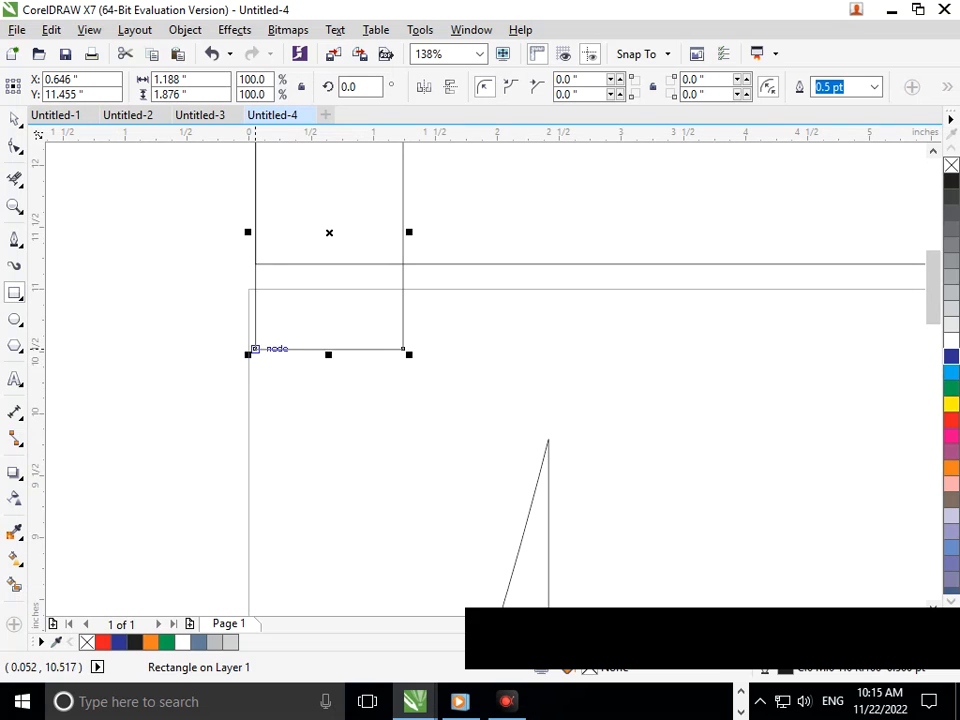
drag(256, 369, 403, 403)
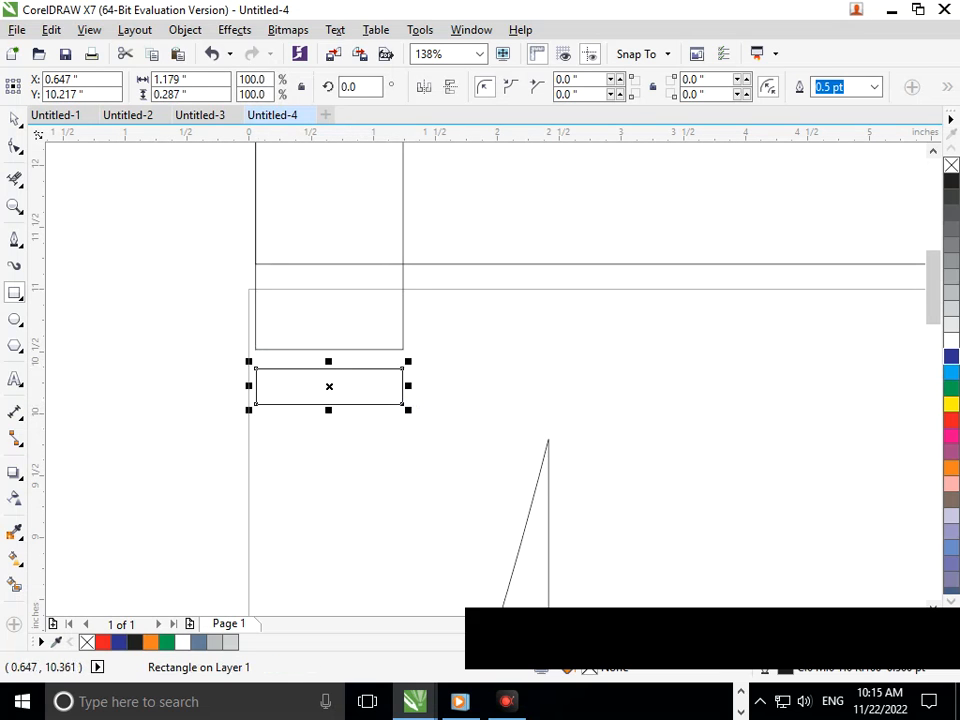
key(F3)
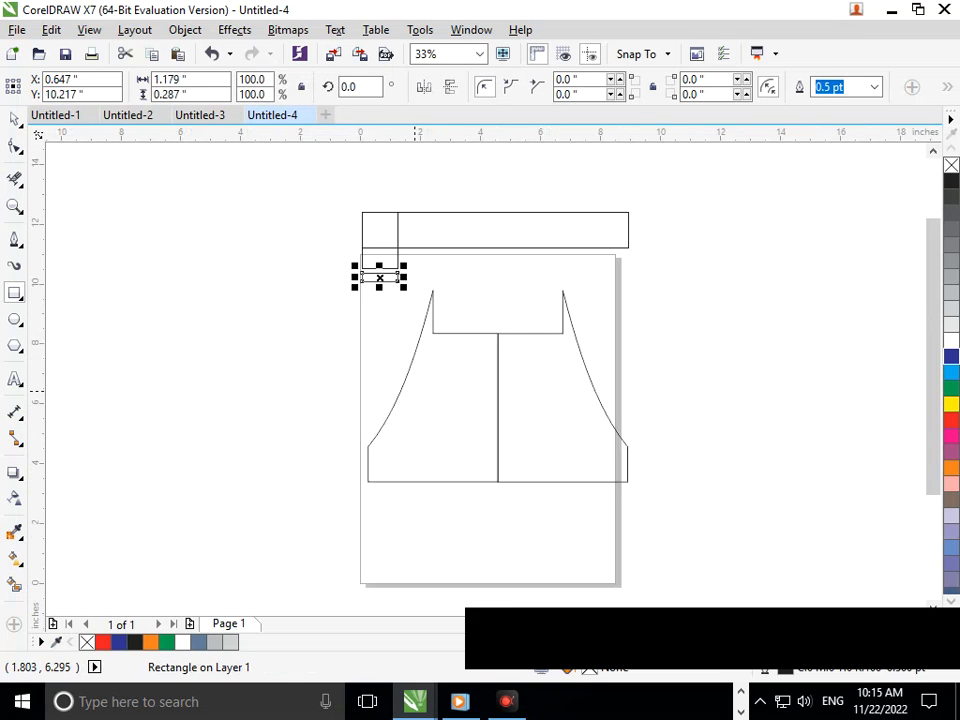
Step: Copy the end rectangle and the thin strip below it to the wide bar's right end
click(14, 119)
click(217, 370)
click(372, 267)
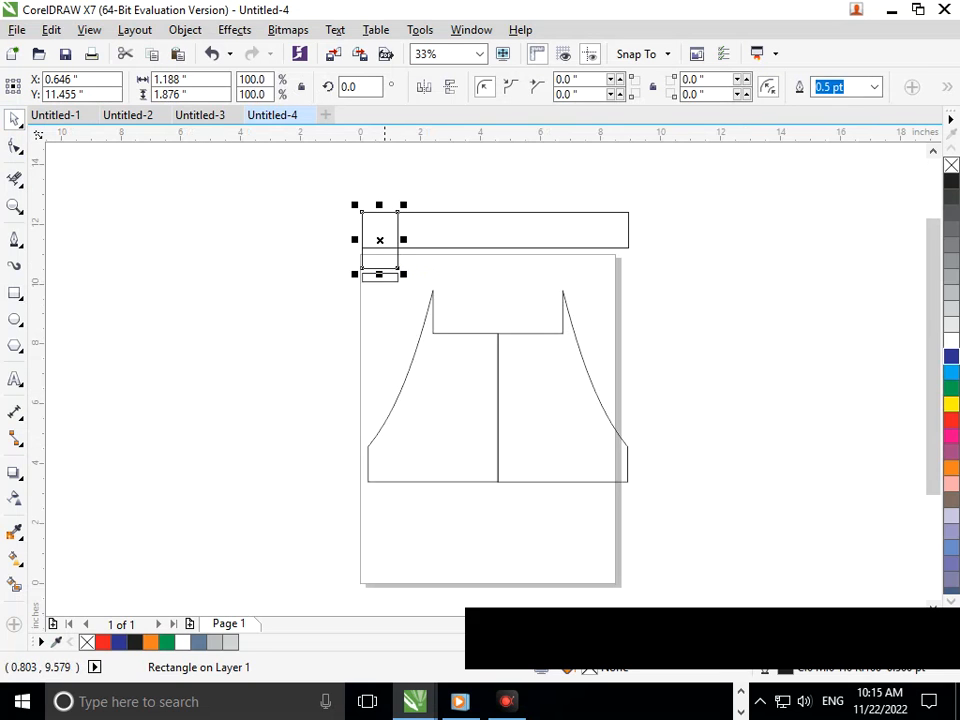
shift+click(385, 277)
drag(379, 245, 611, 241)
Step: Select the wide bar with both end rectangles and strips, and weld the overlapping shapes into one handset outline
click(641, 366)
drag(324, 182, 709, 310)
click(518, 87)
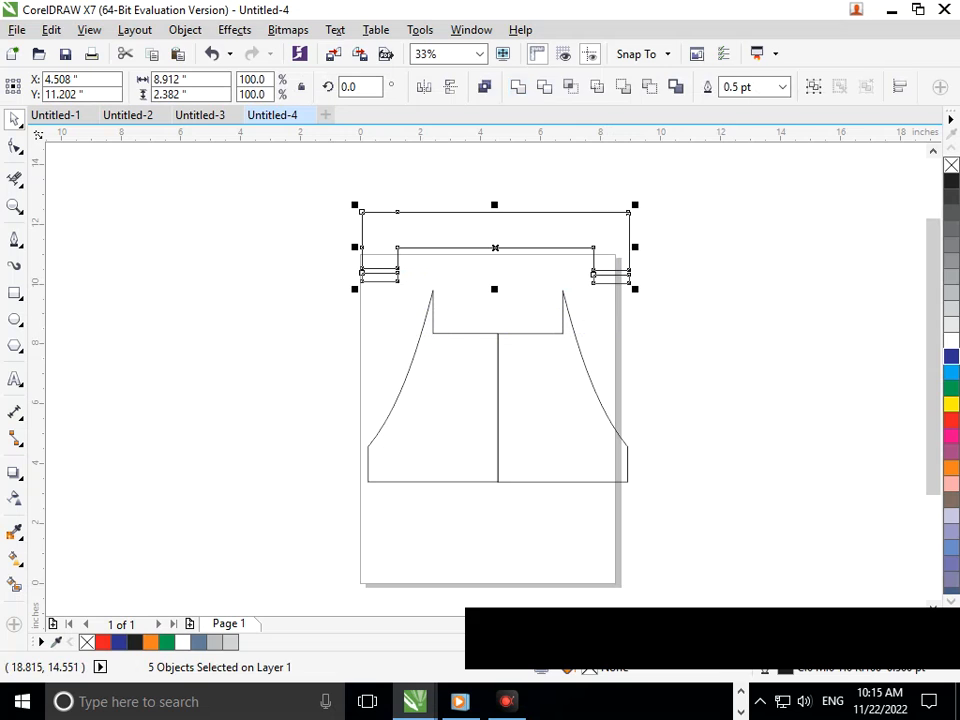
click(670, 347)
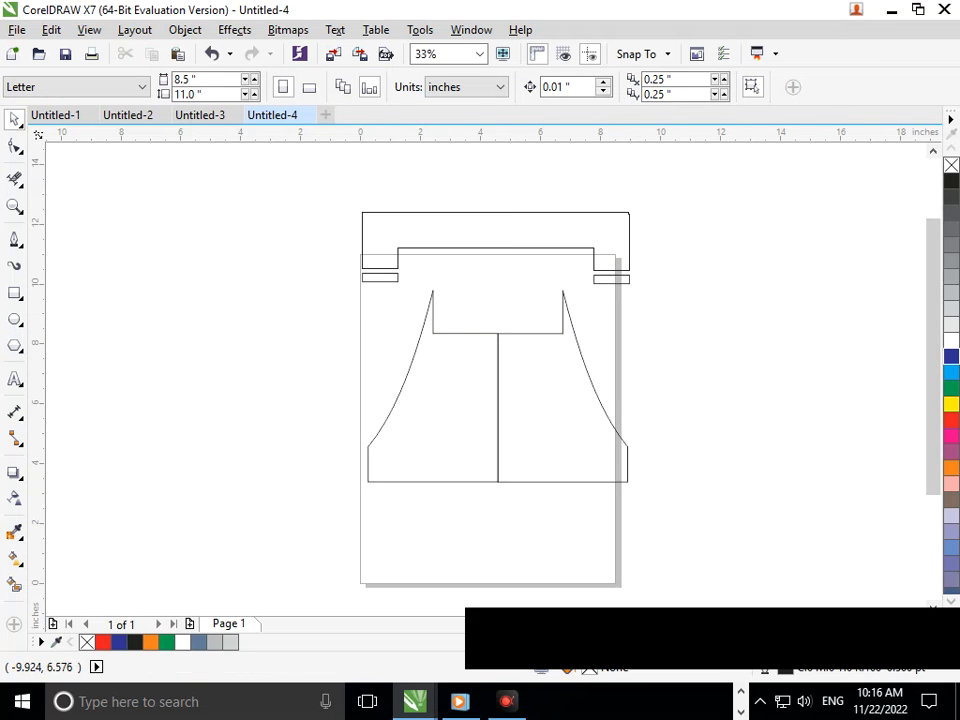
Step: Draw a circle about 3.88 inches wide, centre it on the body's middle line, and add a smaller concentric copy inside
click(15, 319)
drag(221, 320, 337, 436)
key(space)
drag(279, 377, 497, 407)
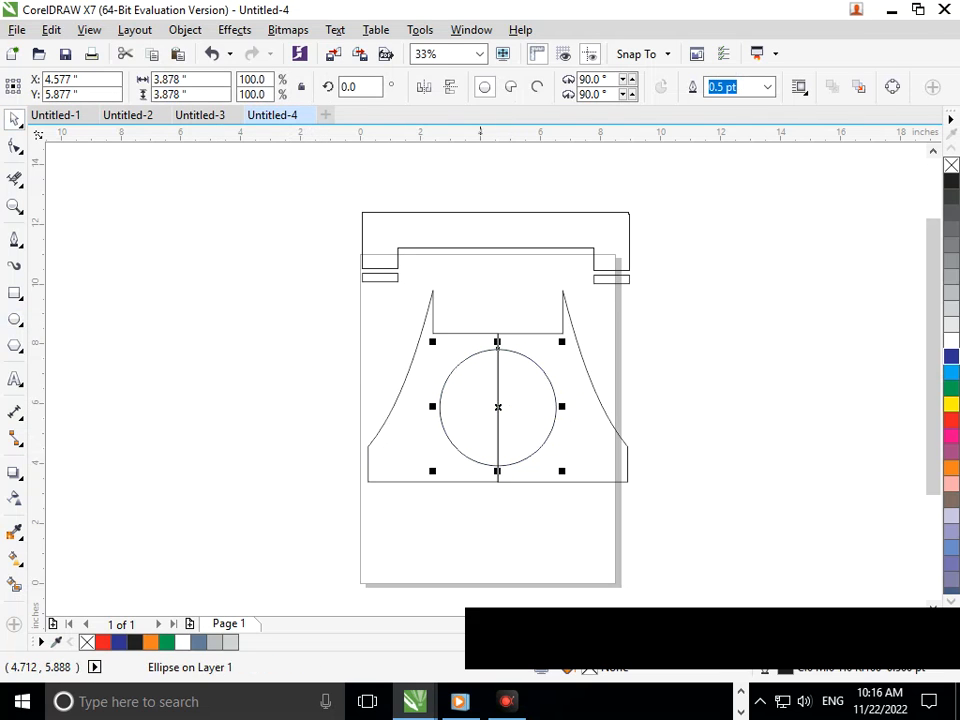
drag(432, 470, 460, 452)
click(452, 530)
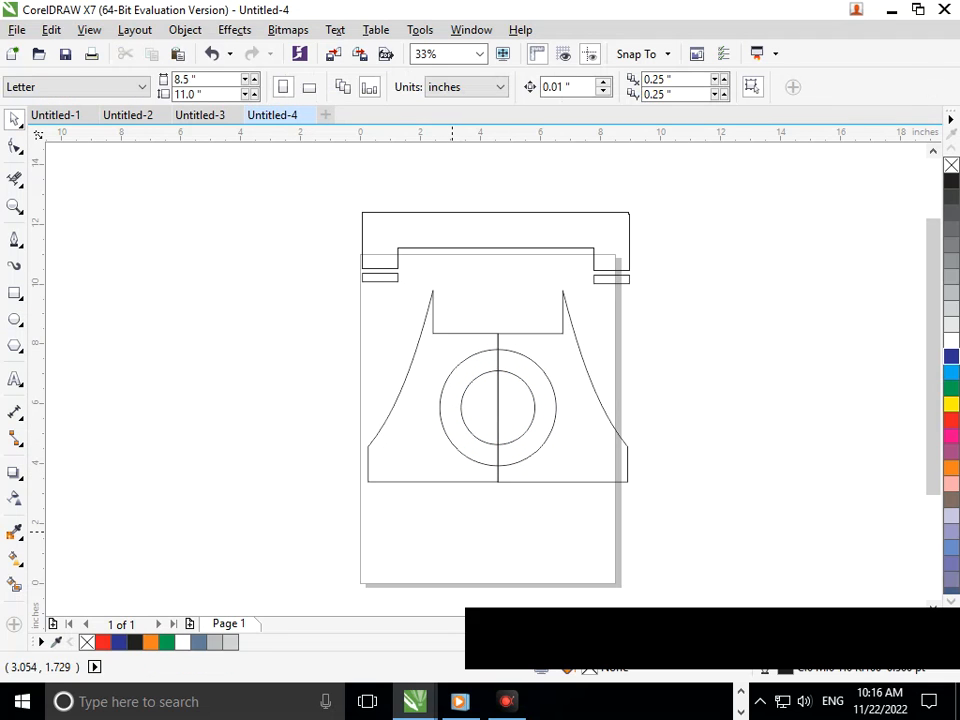
Step: Remove all segments of the vertical centre line between the body halves, including those inside the circles, with Virtual Segment Delete
click(14, 178)
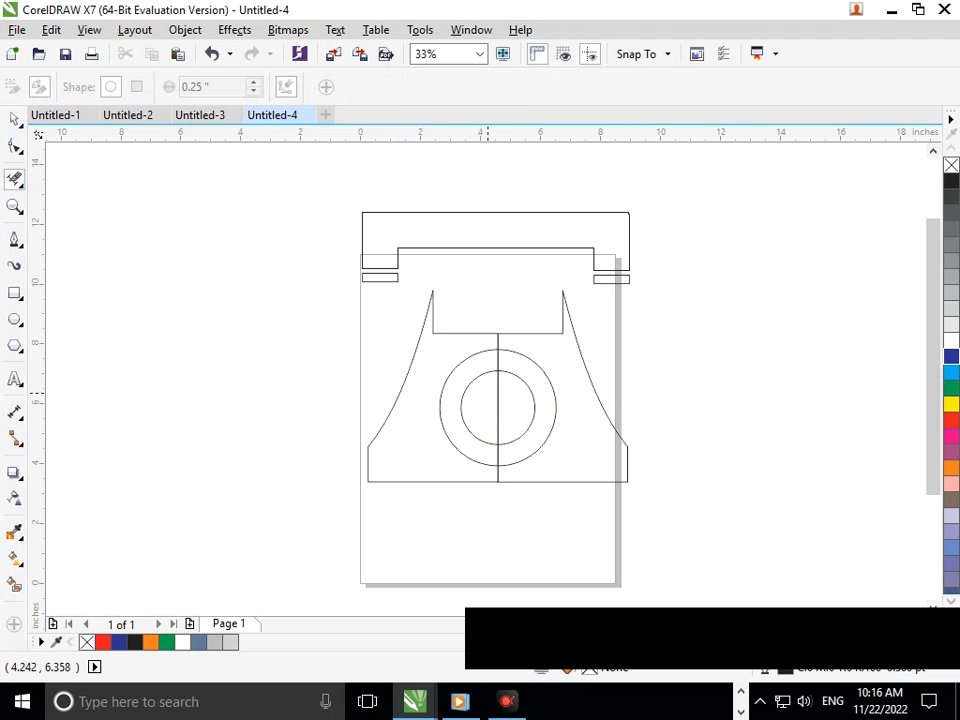
scroll(452, 315, up, 4)
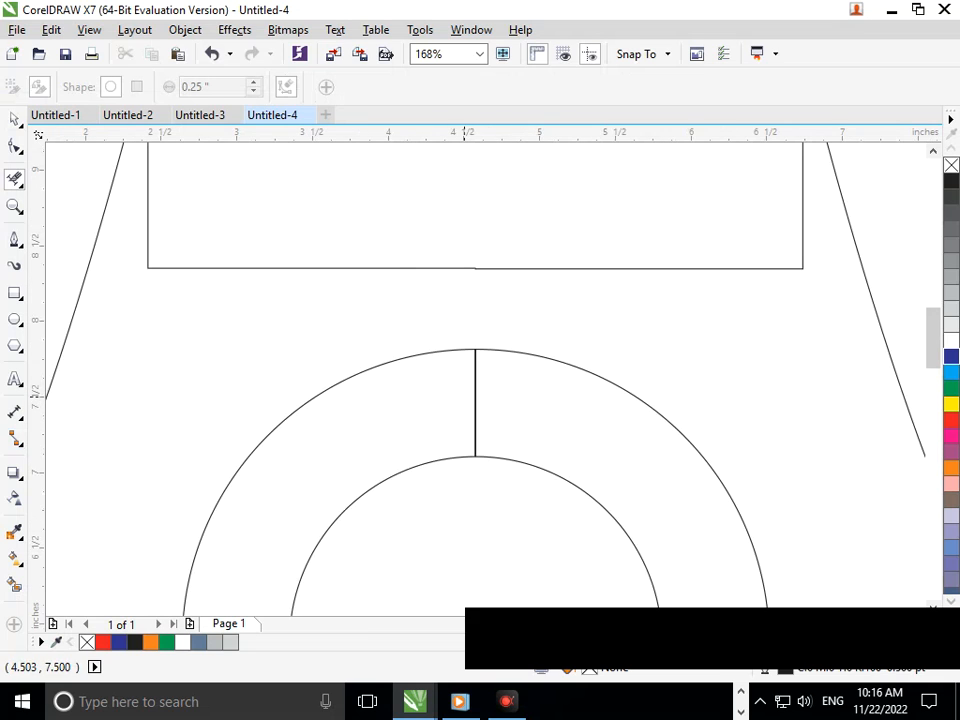
scroll(374, 380, down, 4)
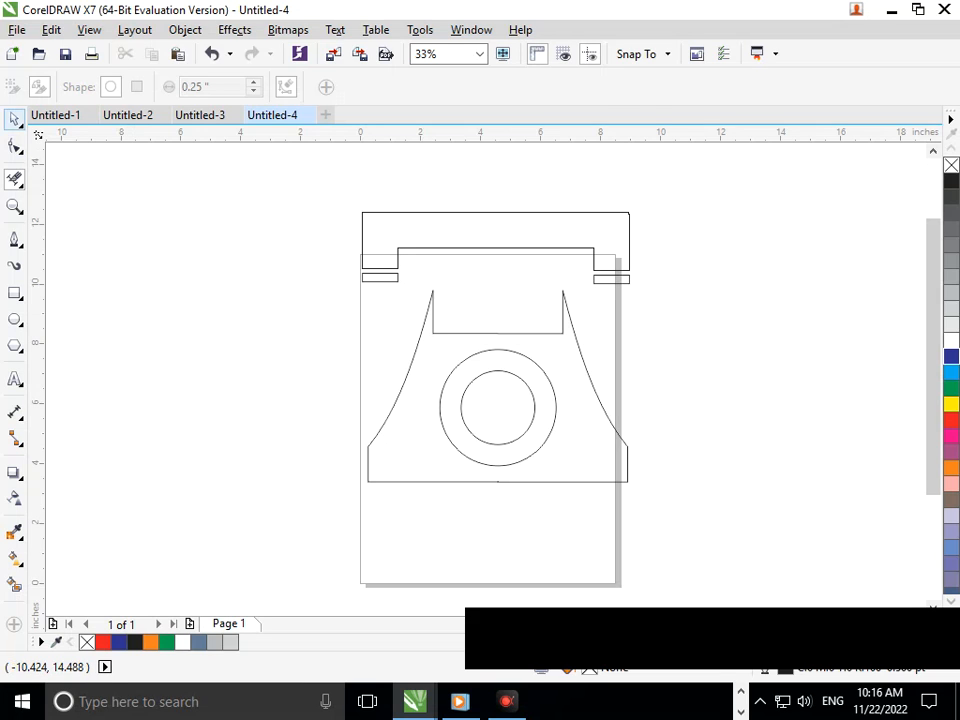
click(14, 120)
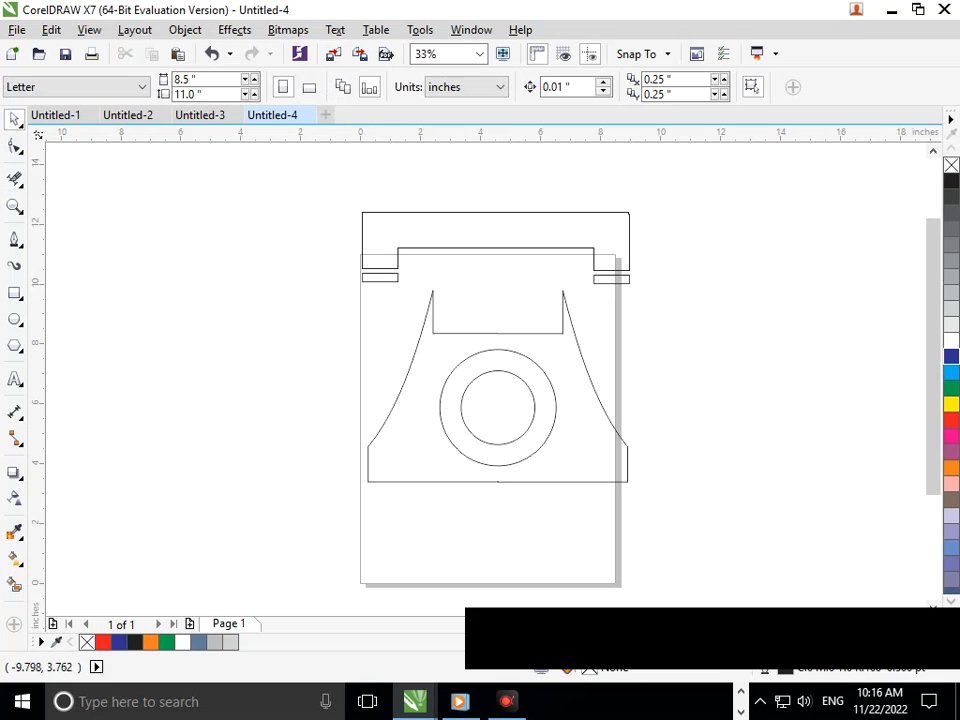
drag(342, 189, 865, 429)
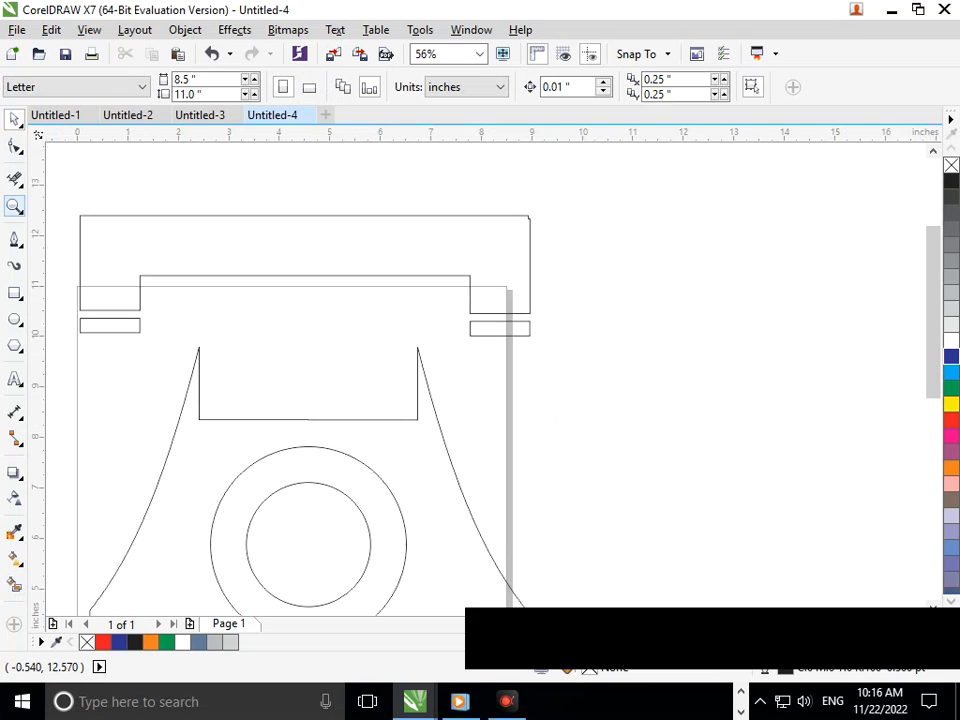
Step: Fill the telephone body and the inner dial circle with green using Smart Fill, leaving the ring between the circles unfilled
click(14, 179)
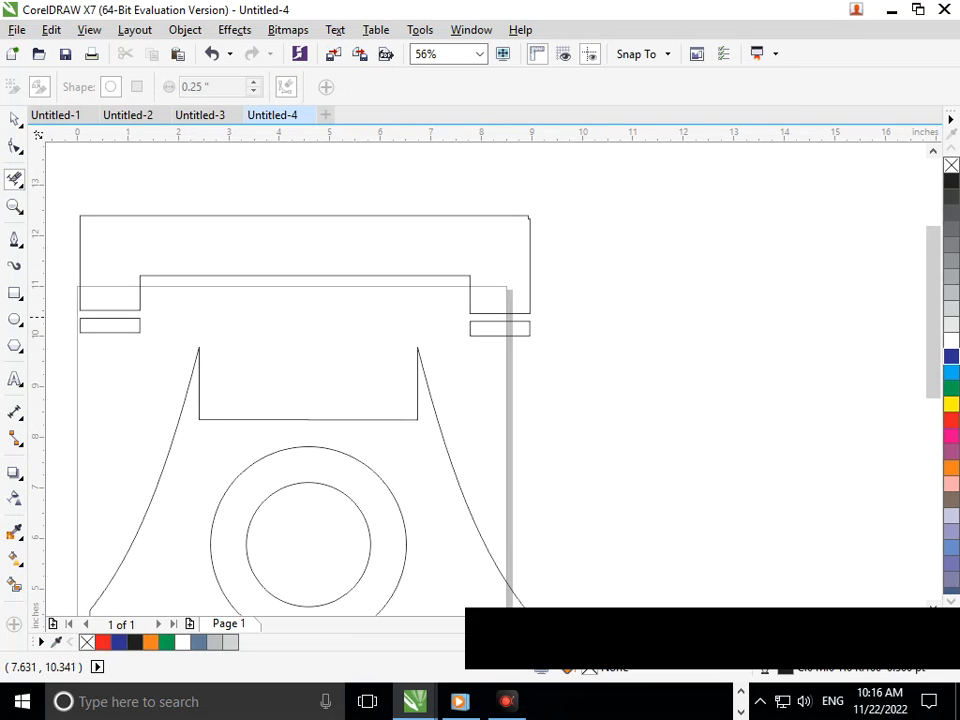
key(F3)
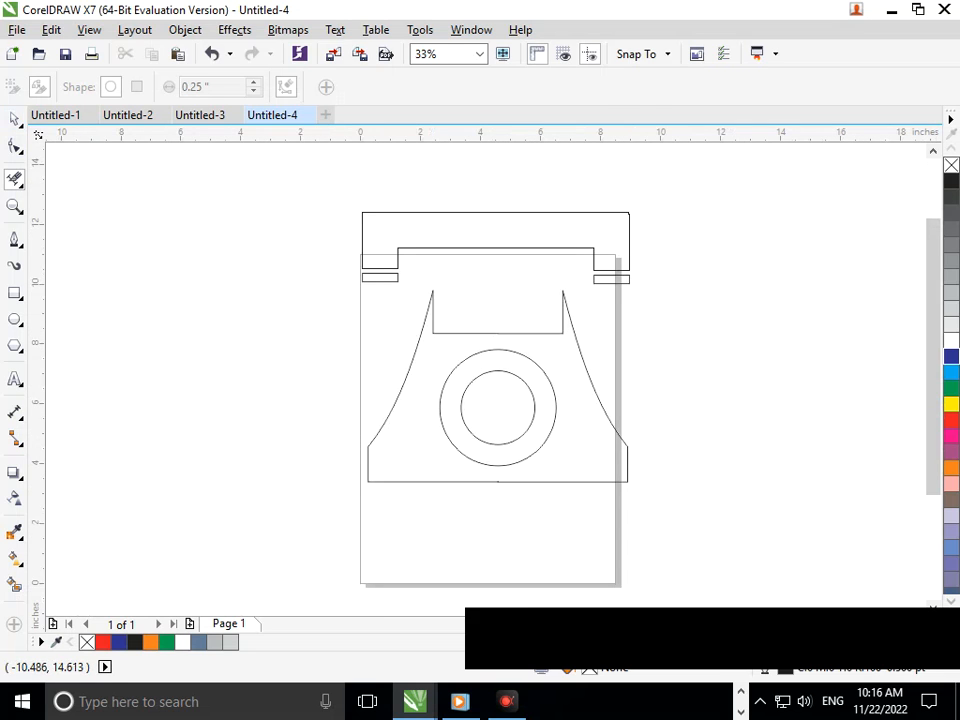
click(14, 118)
click(14, 584)
click(401, 450)
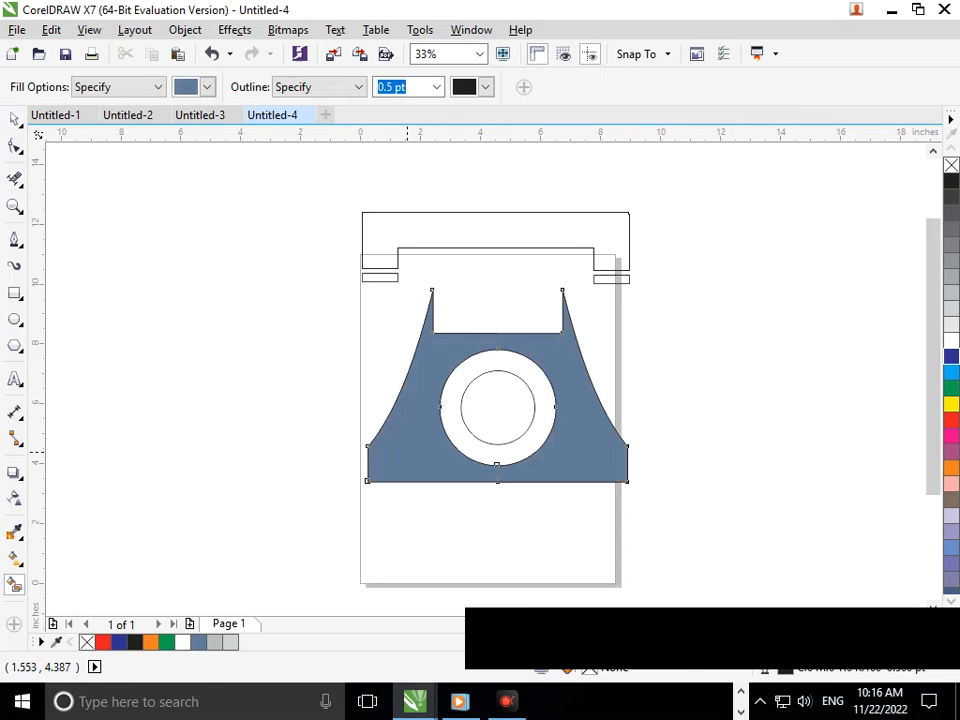
click(497, 404)
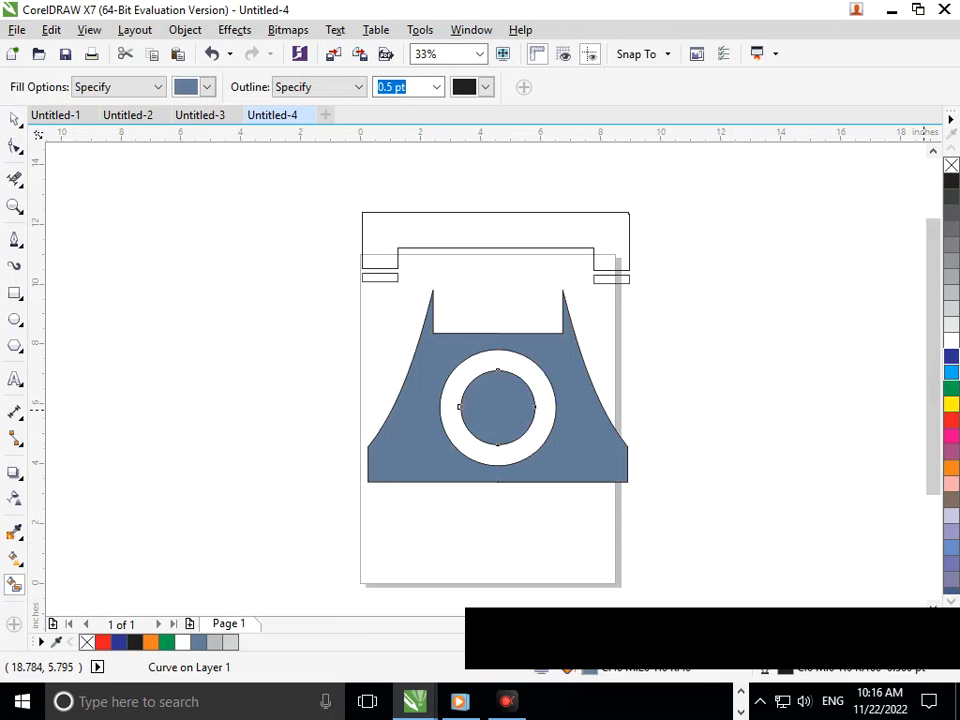
click(951, 388)
click(545, 451)
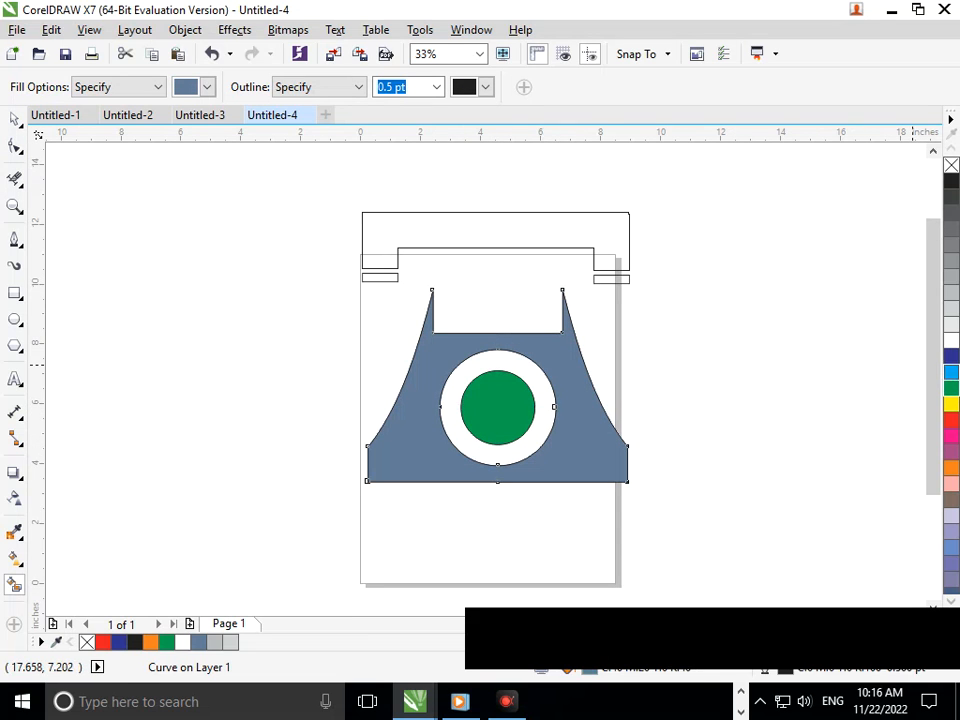
click(951, 388)
Step: Fill the handset with dark blue and the two thin strips below its ends with black using Smart Fill
click(573, 228)
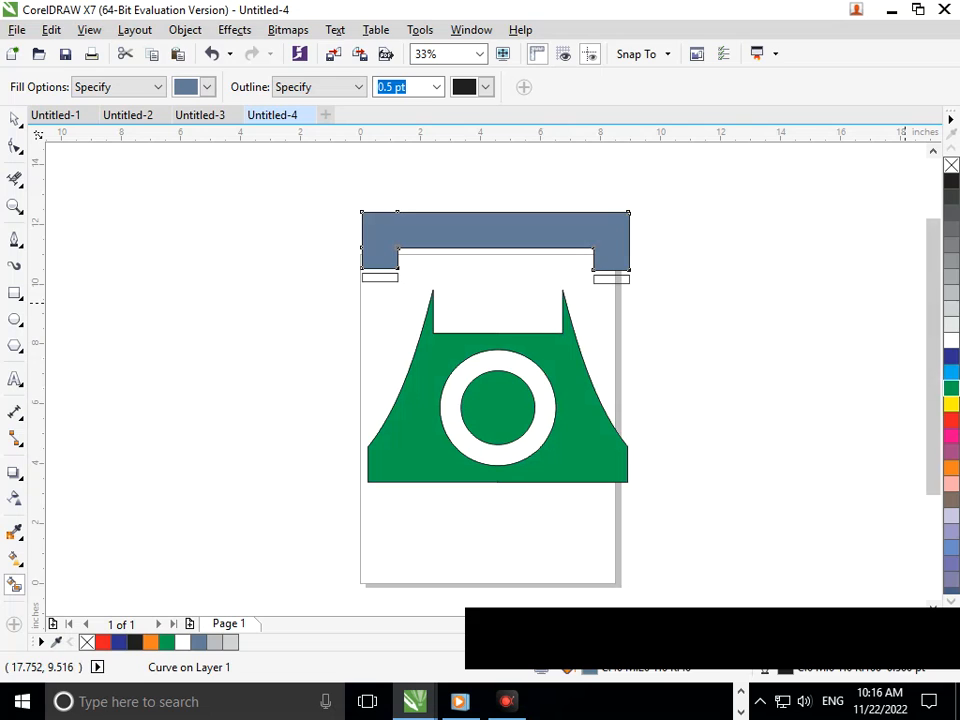
click(951, 356)
click(613, 278)
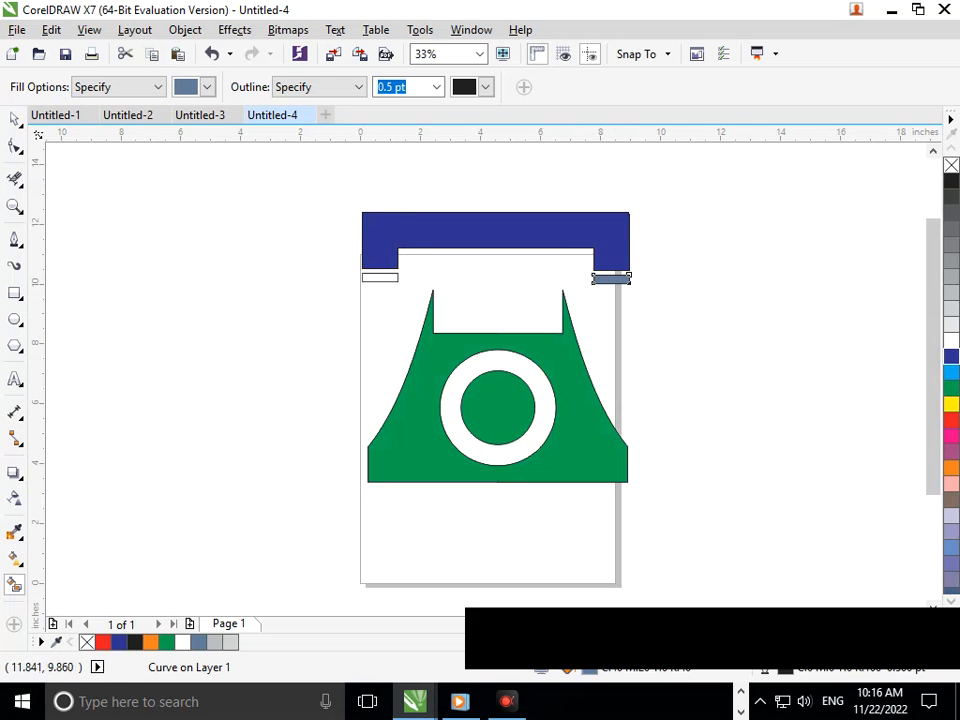
click(951, 180)
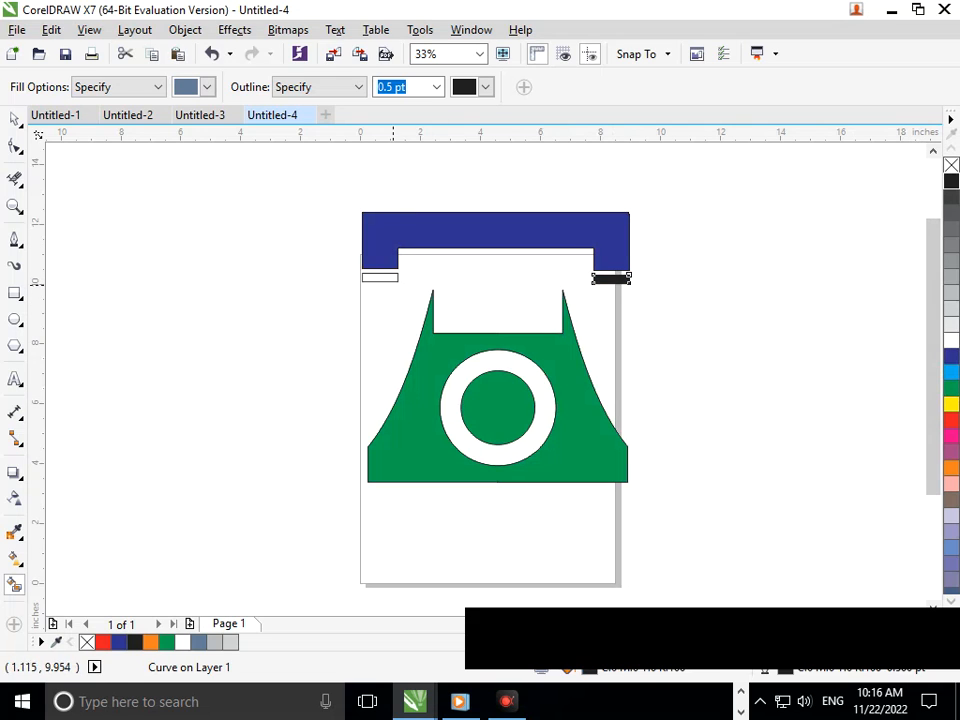
click(389, 278)
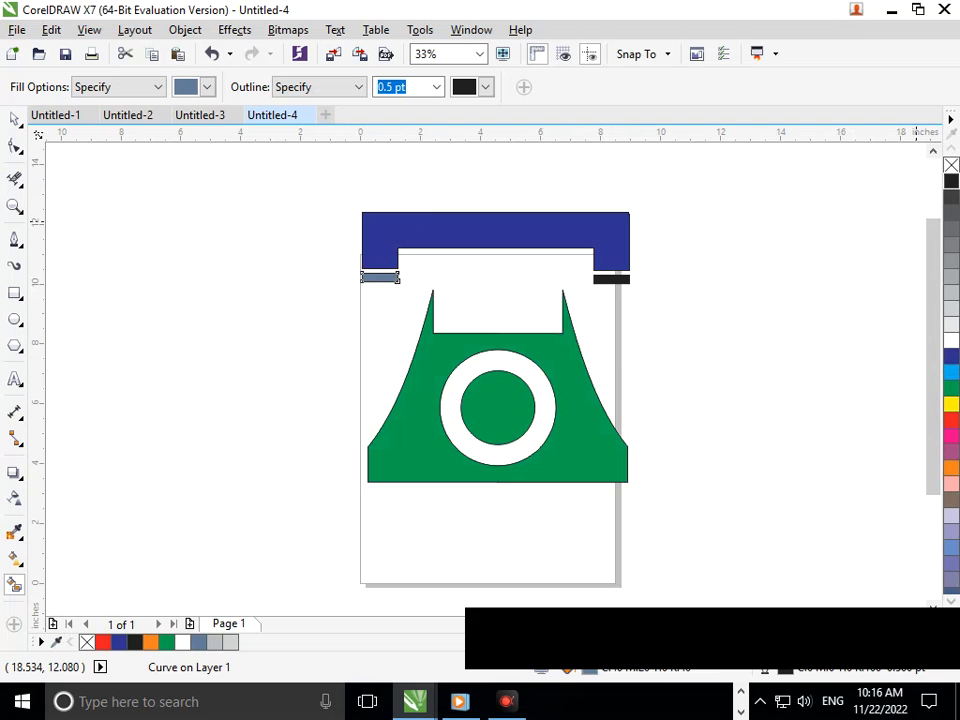
click(951, 180)
Step: Select the handset with both strips, narrow it to about 7.72 inches, and place it closer above the body, roughly centred
click(14, 119)
drag(298, 182, 771, 297)
drag(524, 239, 518, 265)
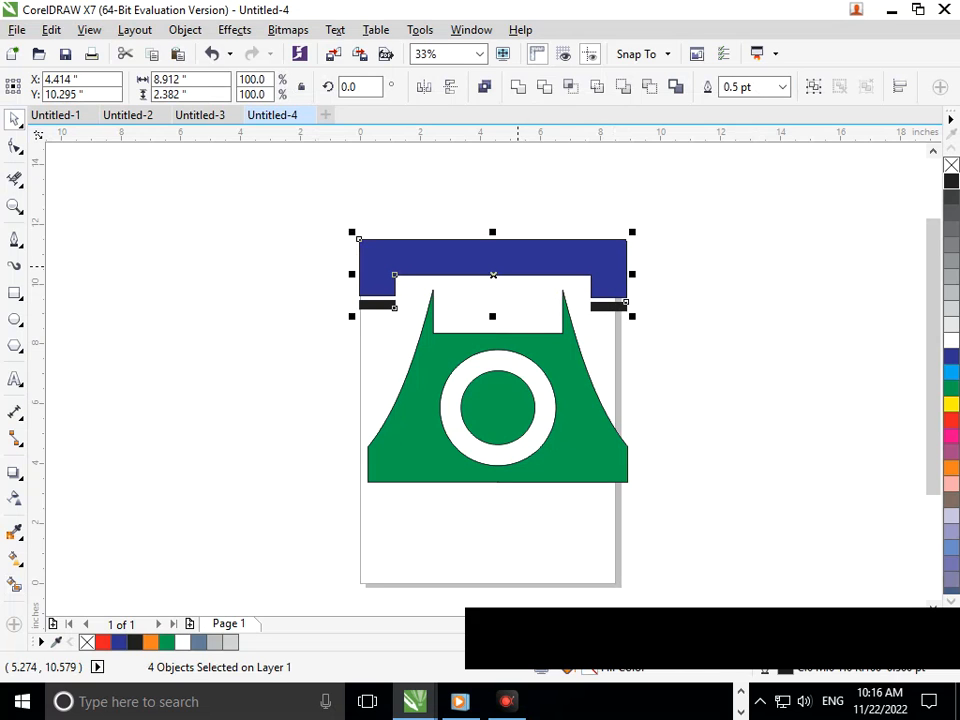
drag(352, 274, 394, 284)
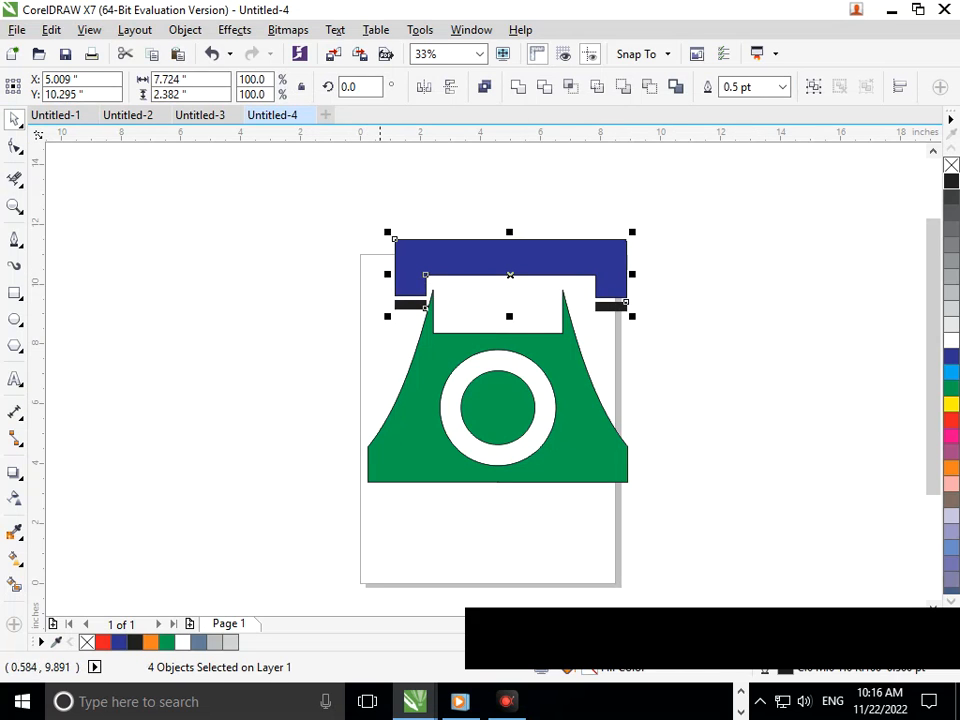
drag(510, 251, 487, 253)
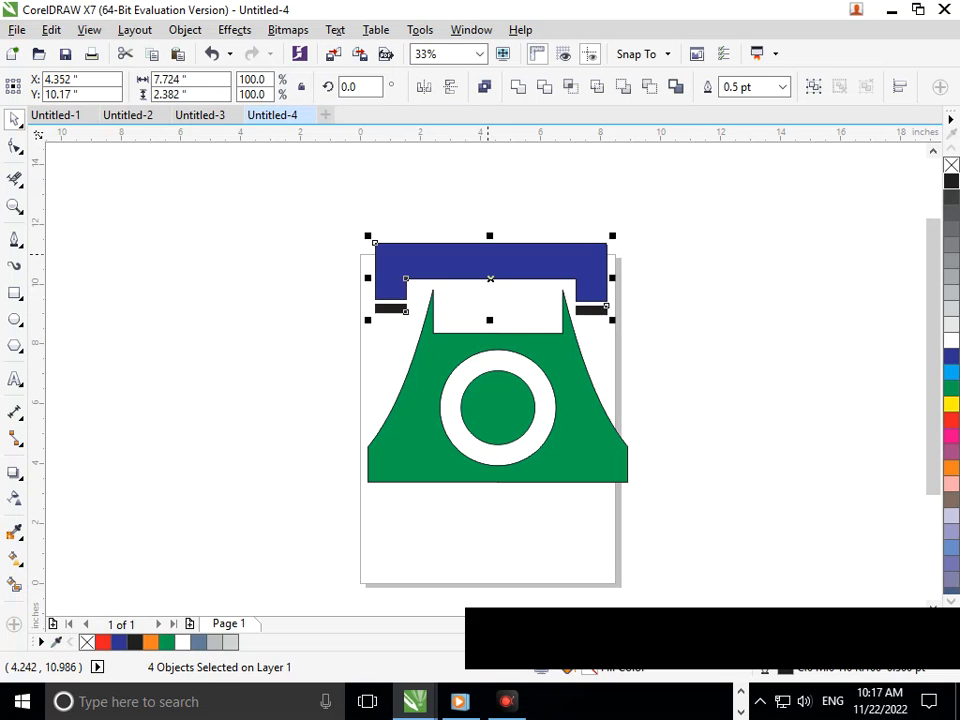
click(681, 413)
Step: Select the whole telephone, scale it down to about 5.29 by 4.86 inches, and move it lower on the page
scroll(470, 345, down, 1)
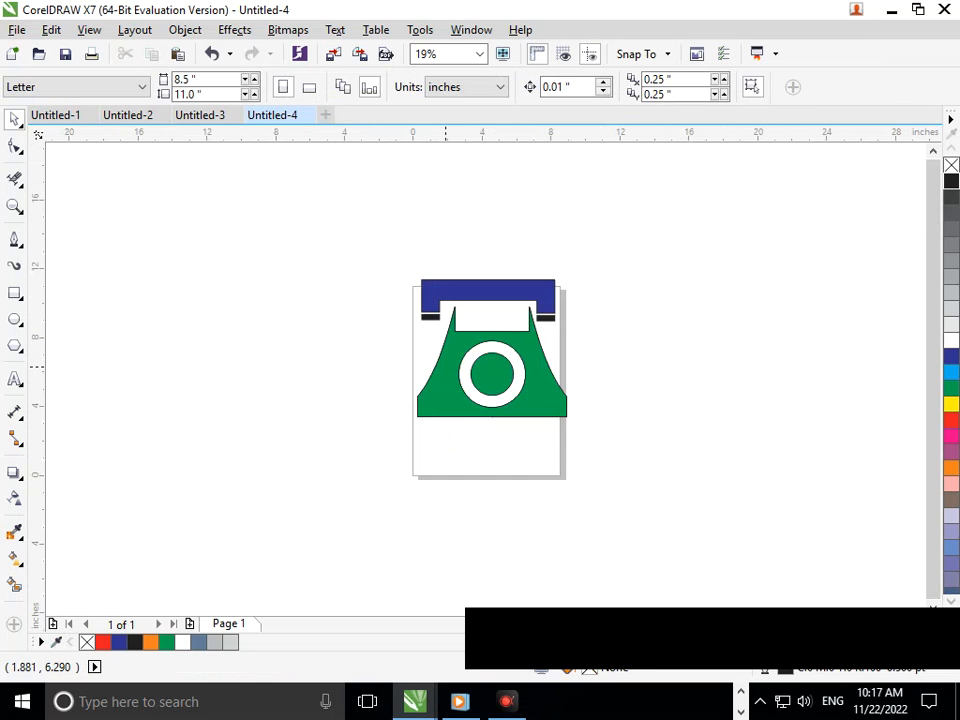
drag(341, 206, 647, 439)
drag(576, 423, 545, 399)
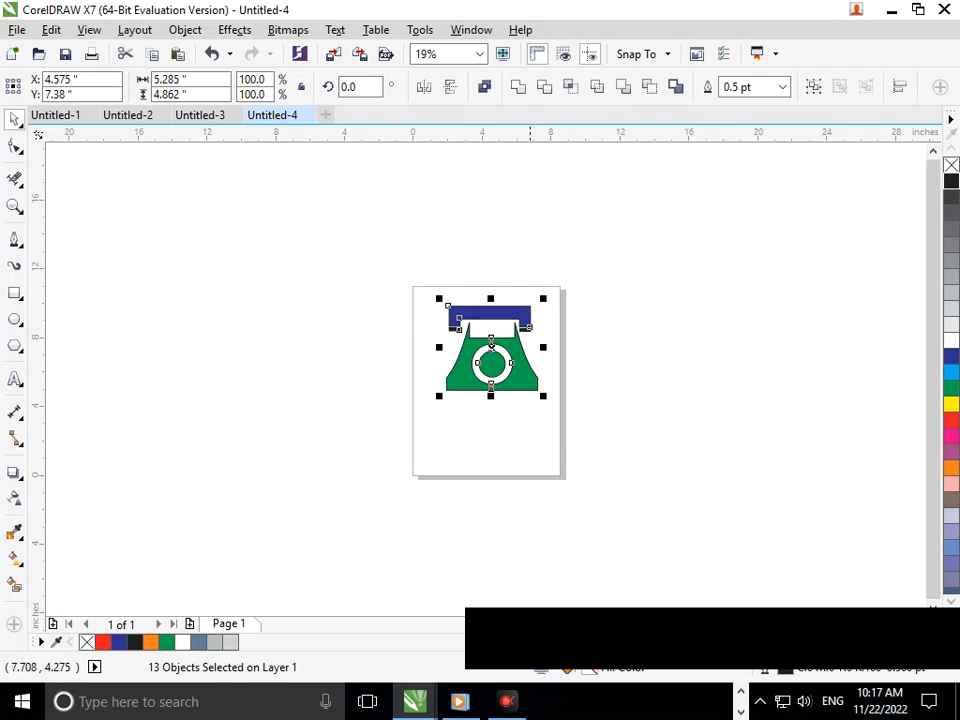
click(505, 458)
drag(379, 242, 579, 437)
drag(495, 366, 491, 384)
click(475, 475)
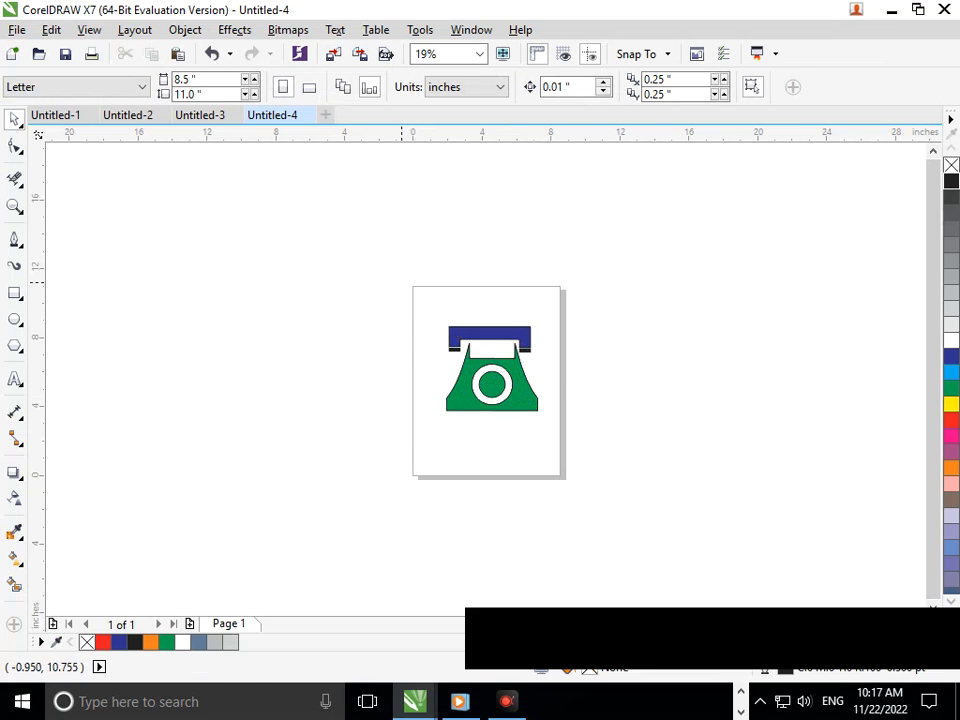
Step: Move the black strip below the handset's left end slightly down to widen its gap to the handset
drag(401, 283, 600, 454)
click(573, 467)
key(F2)
drag(407, 290, 636, 425)
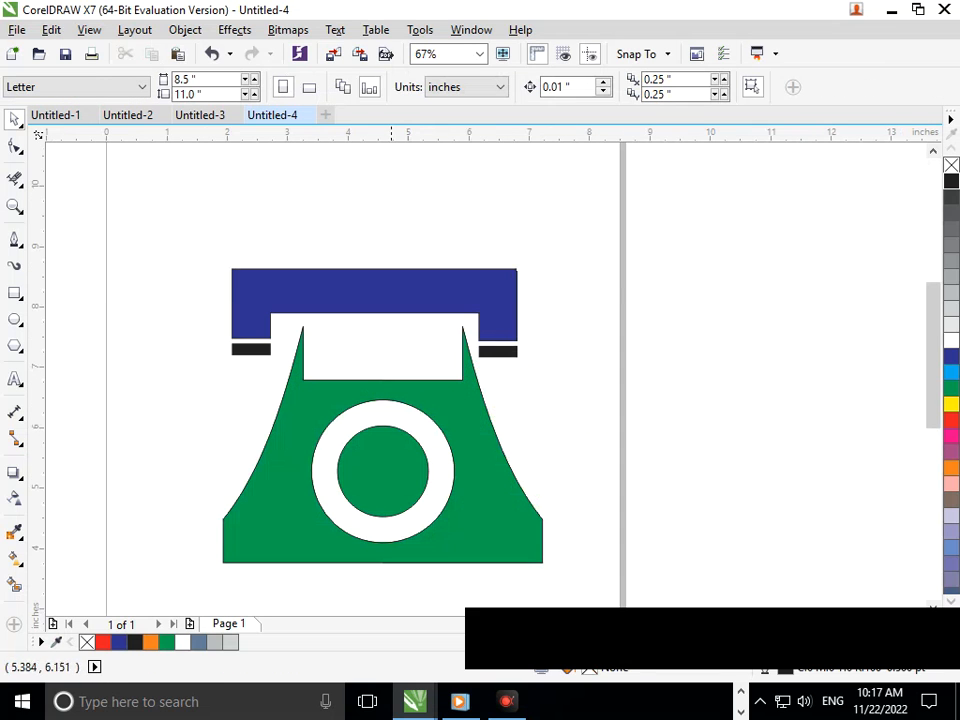
key(F3)
mouse_move(388, 268)
mouse_down()
mouse_move(600, 410)
mouse_move(574, 429)
mouse_move(623, 412)
mouse_up()
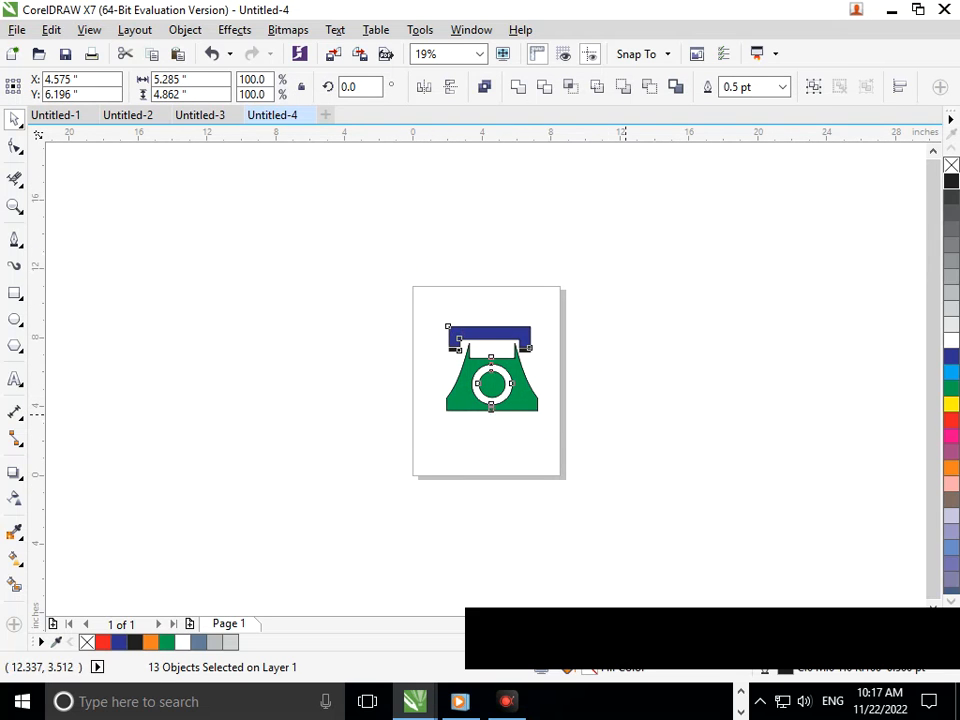
click(625, 414)
key(F2)
drag(420, 322, 523, 383)
drag(358, 357, 357, 378)
key(F3)
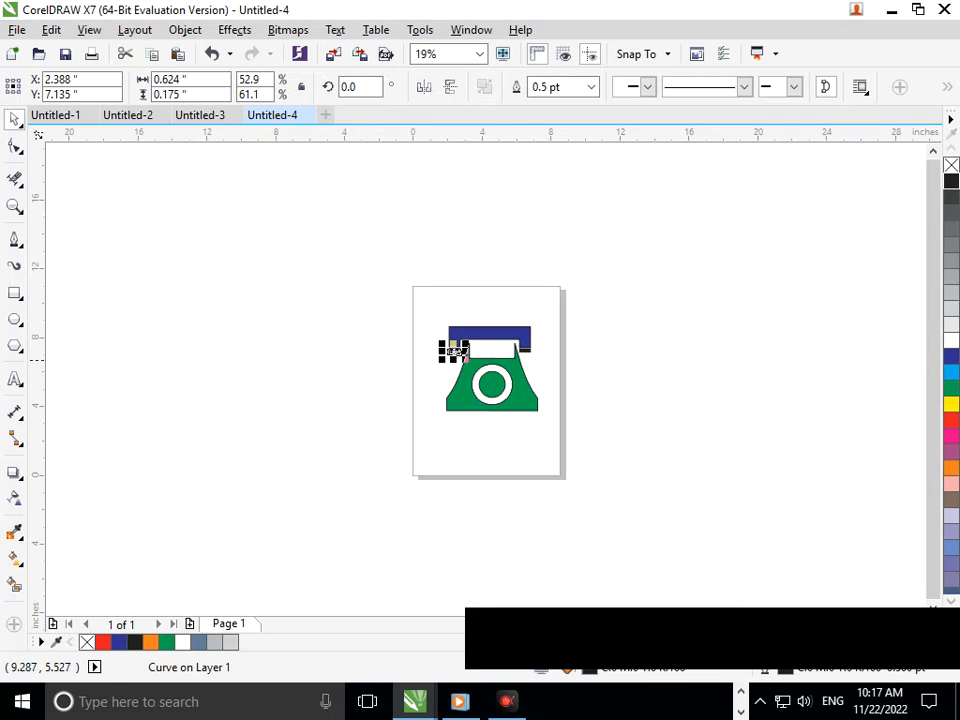
Step: Add a horizontal guideline and place it at the top edge of the handset's left black strip
key(F2)
drag(523, 339, 580, 383)
key(F3)
drag(368, 133, 413, 341)
click(407, 426)
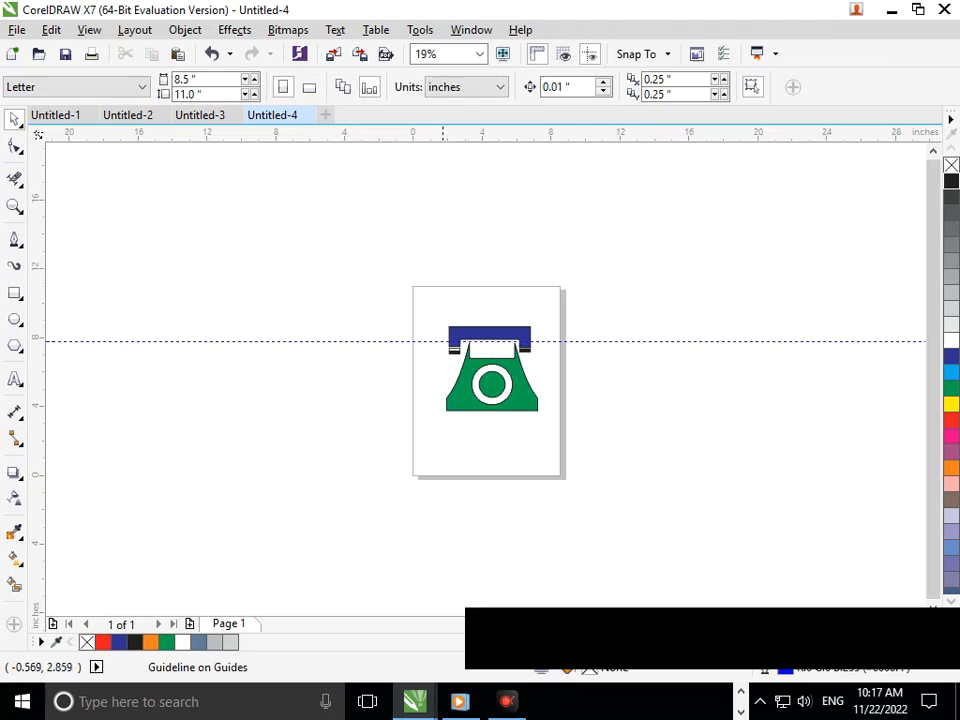
key(F2)
drag(368, 292, 644, 419)
drag(238, 333, 238, 362)
Step: Move the black strip below the handset's right end down so its top edge meets the guideline
click(575, 407)
key(F2)
drag(456, 309, 638, 434)
drag(468, 356, 466, 377)
key(F3)
Step: Delete the leftover empty strip outlines below both handset ends and remove the horizontal guideline
key(F2)
drag(483, 309, 627, 401)
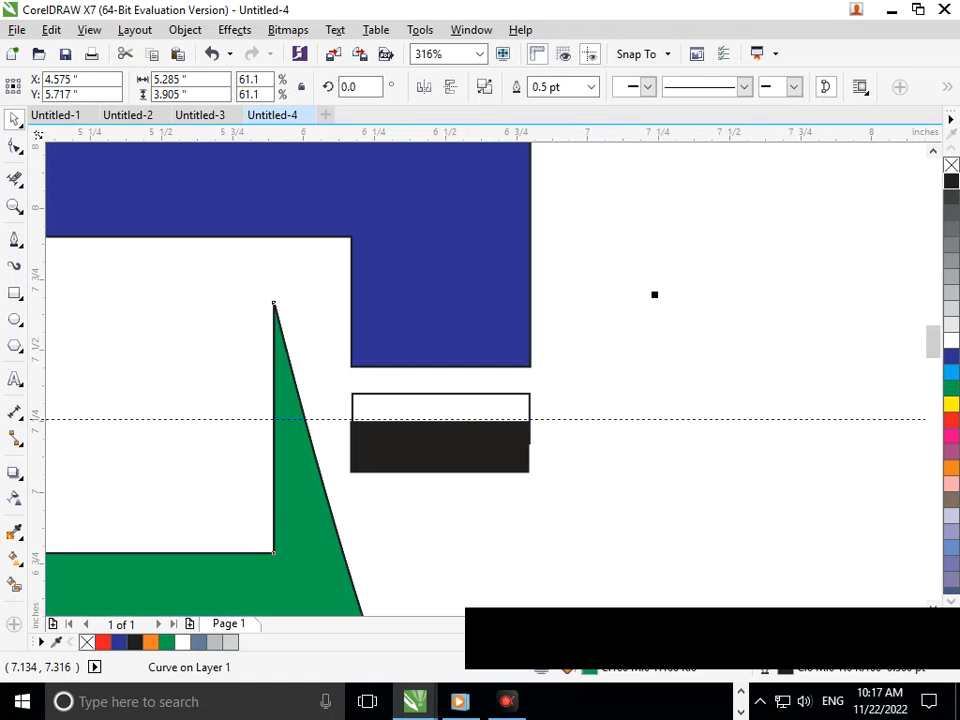
click(490, 393)
key(Delete)
key(Escape)
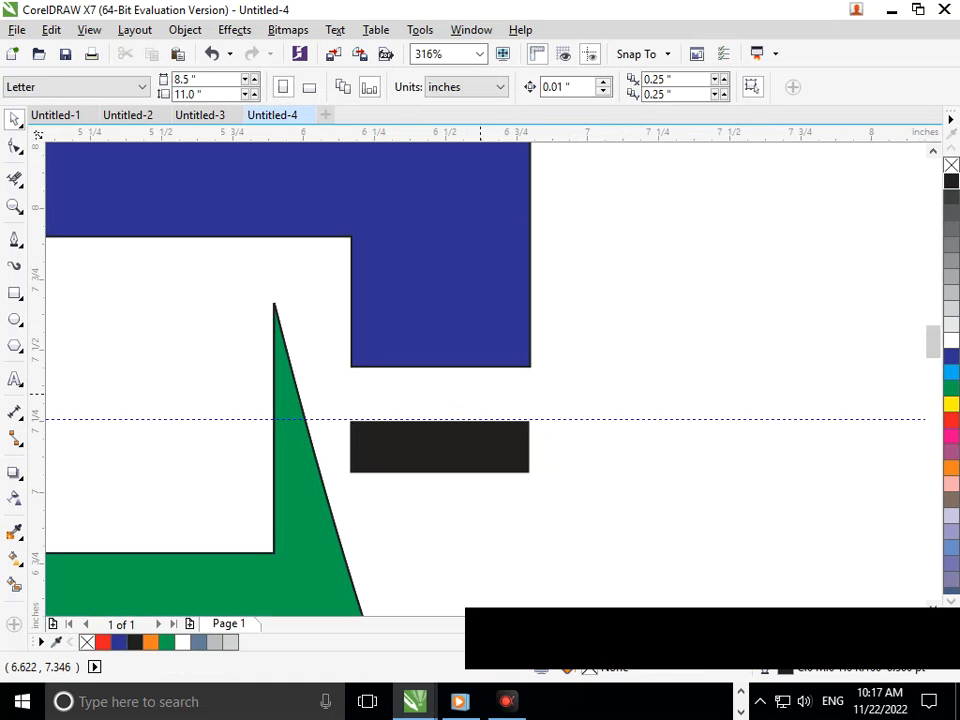
key(F3)
click(289, 362)
key(Delete)
drag(289, 332, 447, 434)
key(F3)
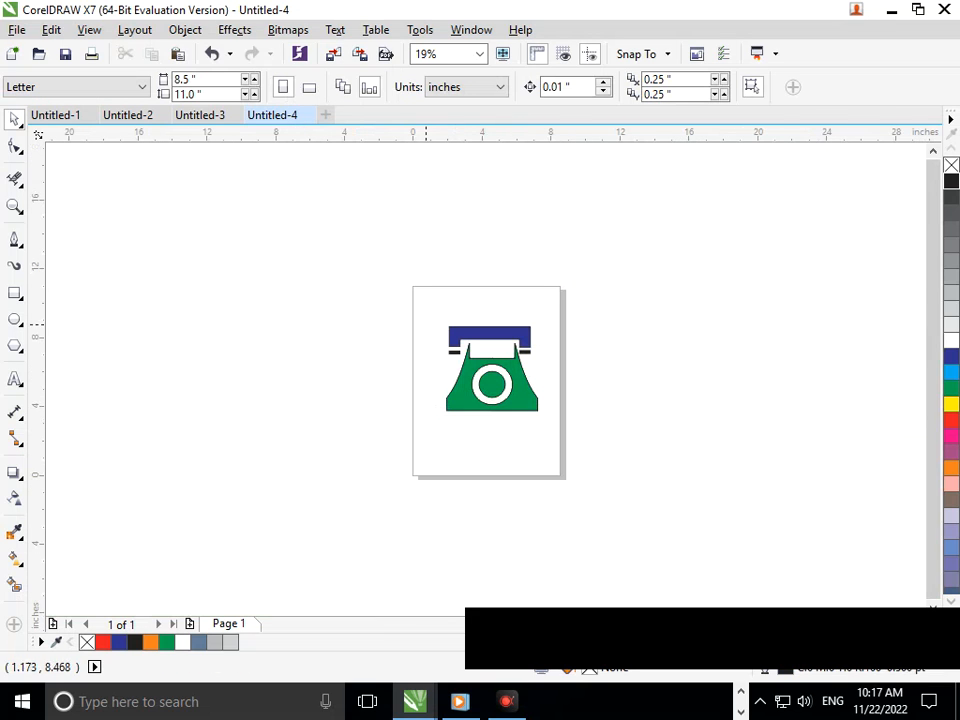
Step: Group all parts of the telephone and centre the group on the page
drag(372, 252, 610, 500)
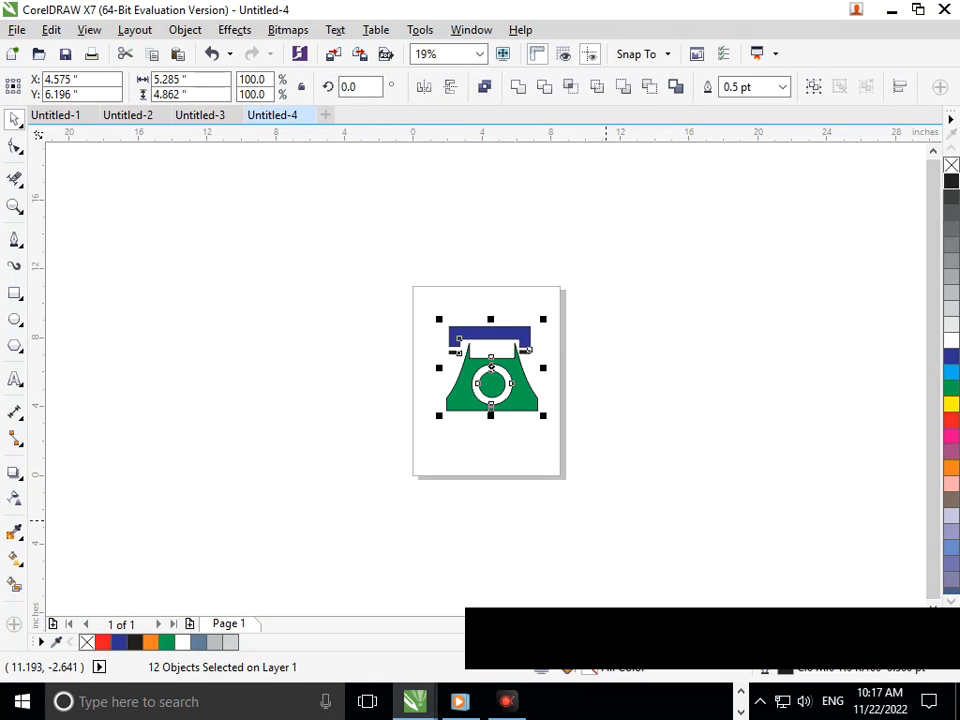
key(ctrl+g)
key(p)
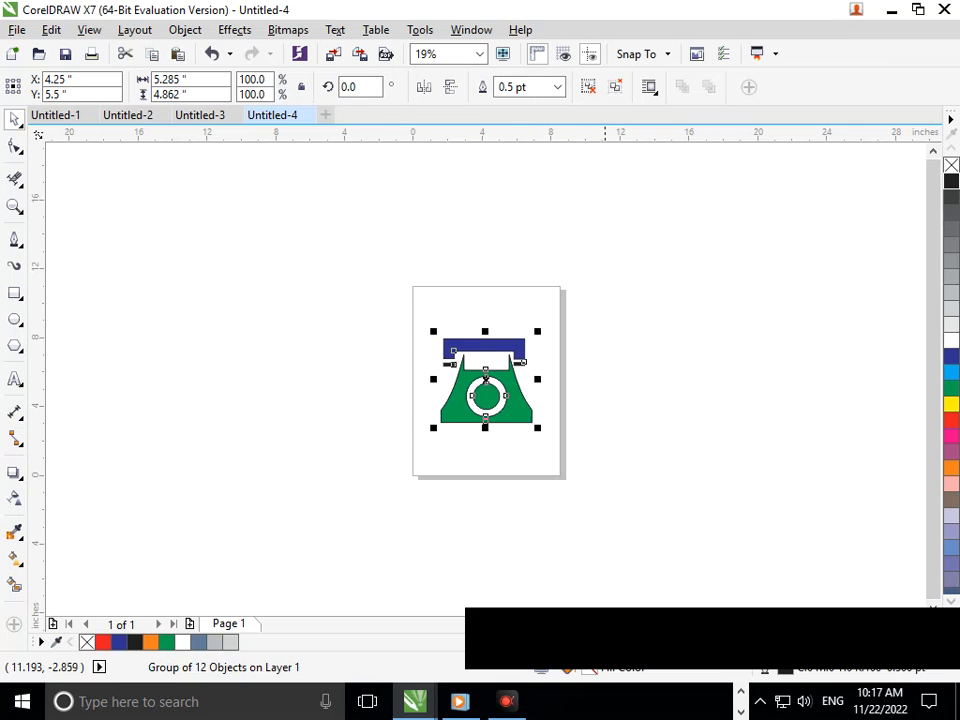
key(Escape)
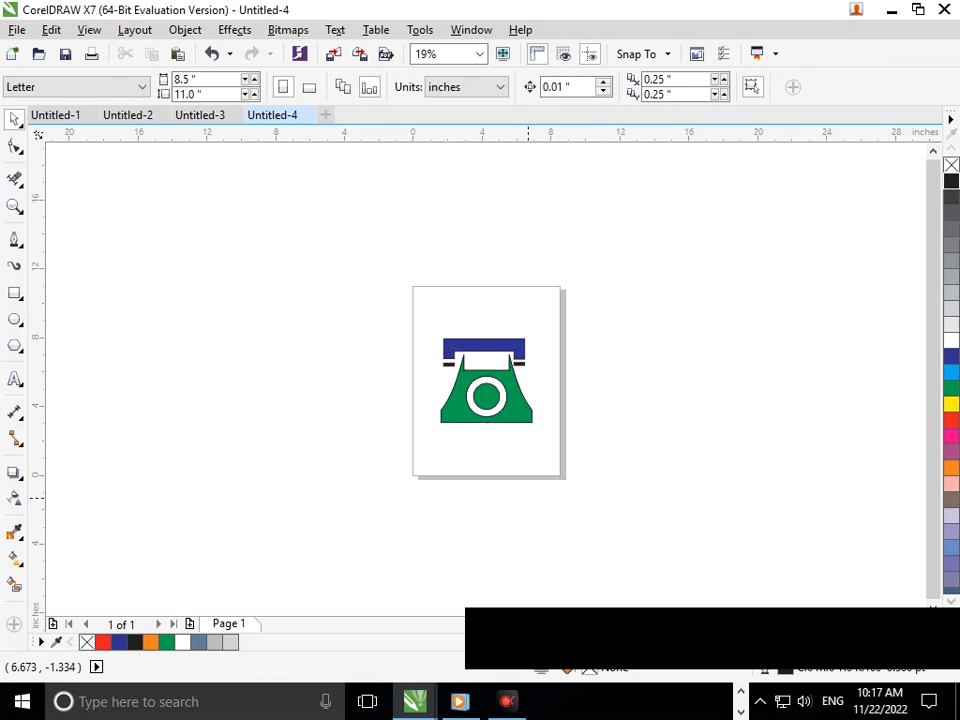
Step: Export the drawing as a JPG named 55 with the default JPEG settings
key(ctrl+e)
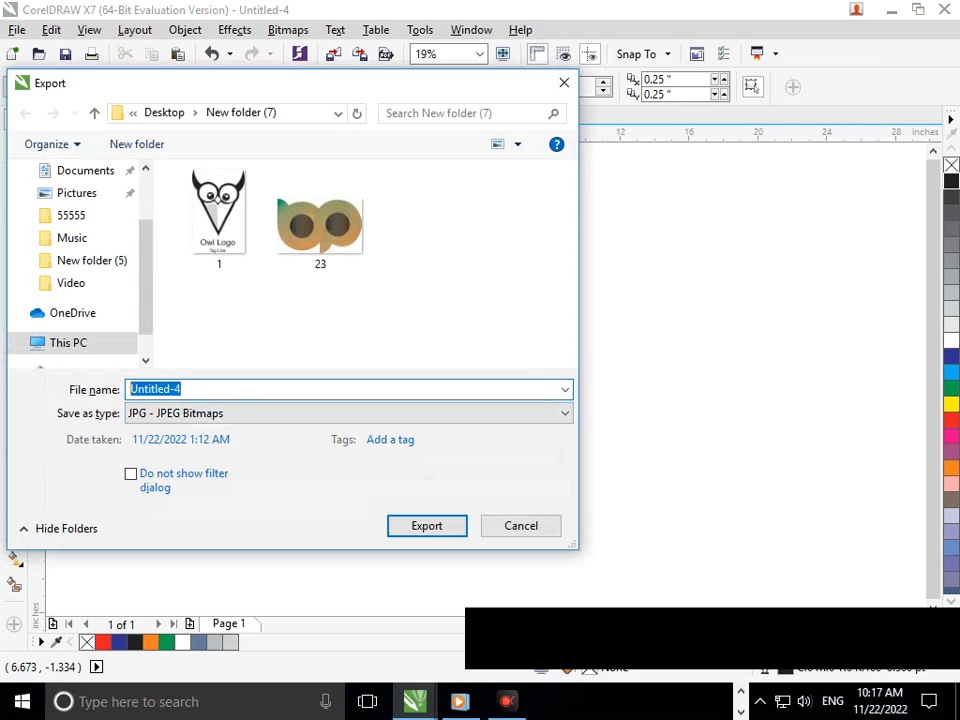
text(55)
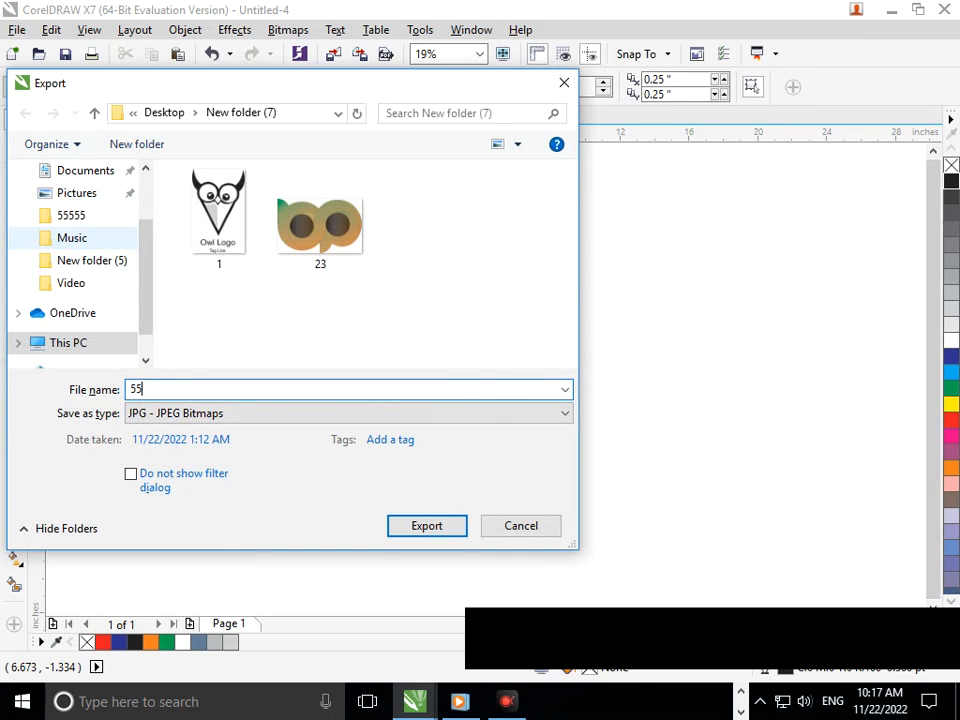
key(Return)
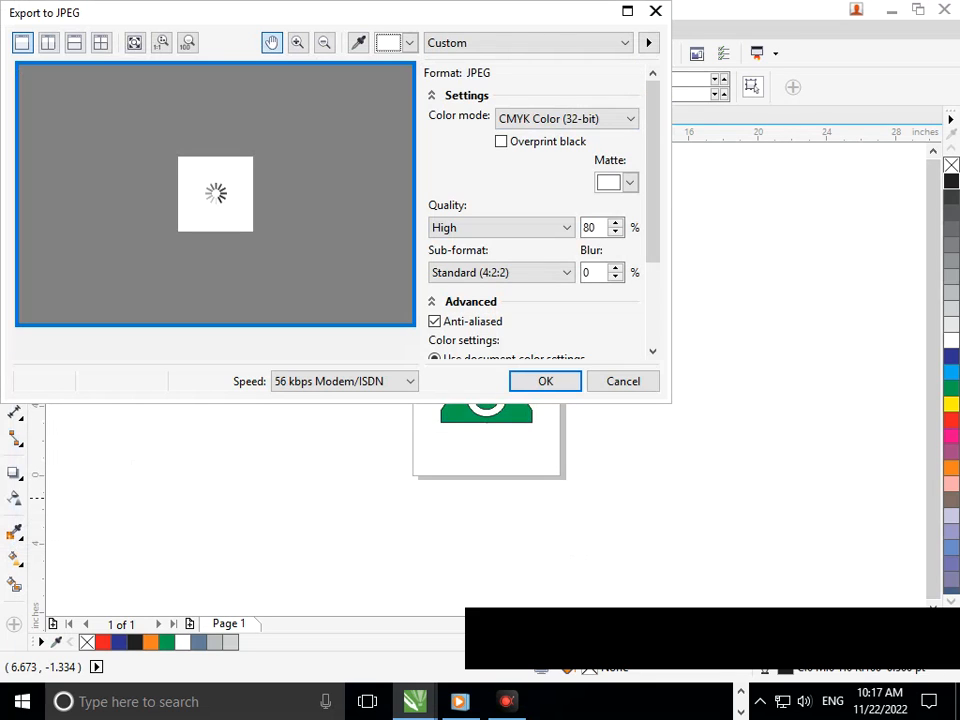
key(Return)
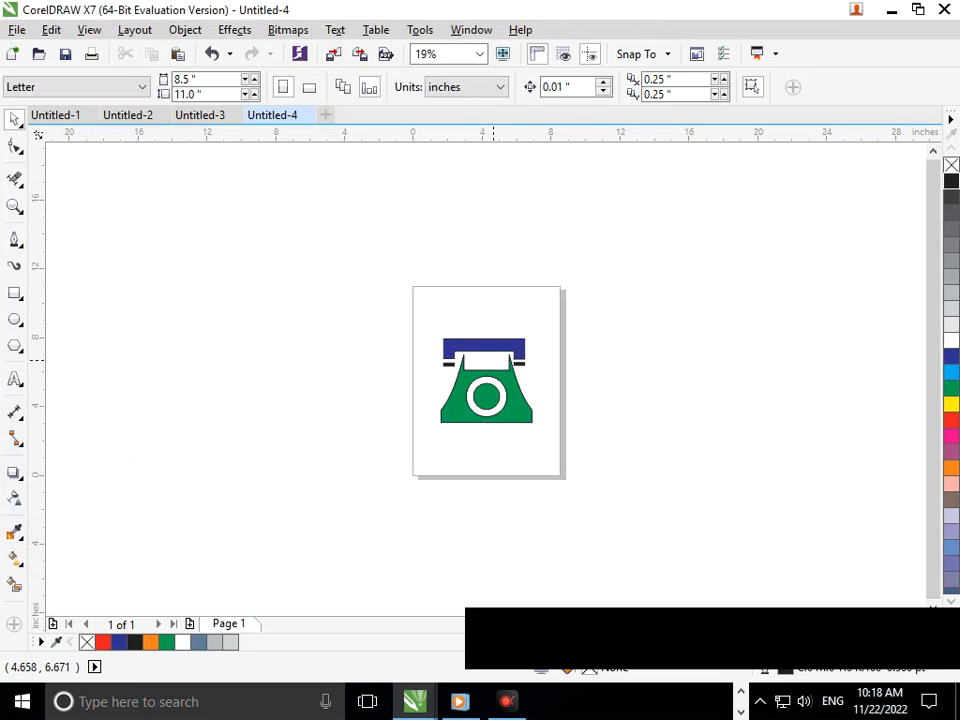
Step: Switch the page to landscape orientation
click(309, 87)
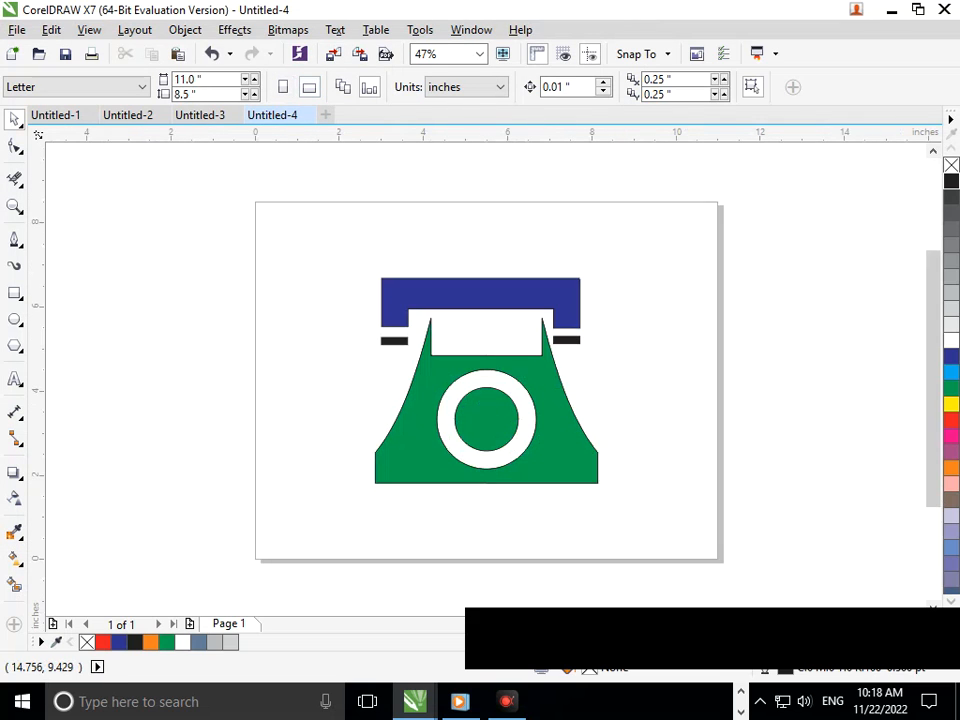
drag(208, 80, 149, 84)
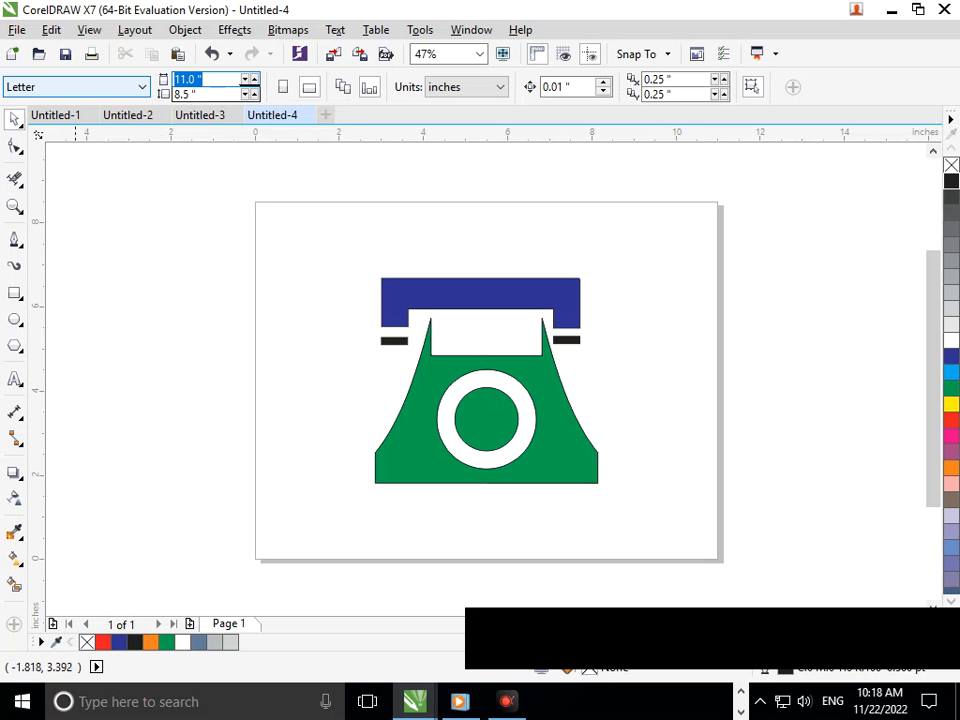
click(891, 9)
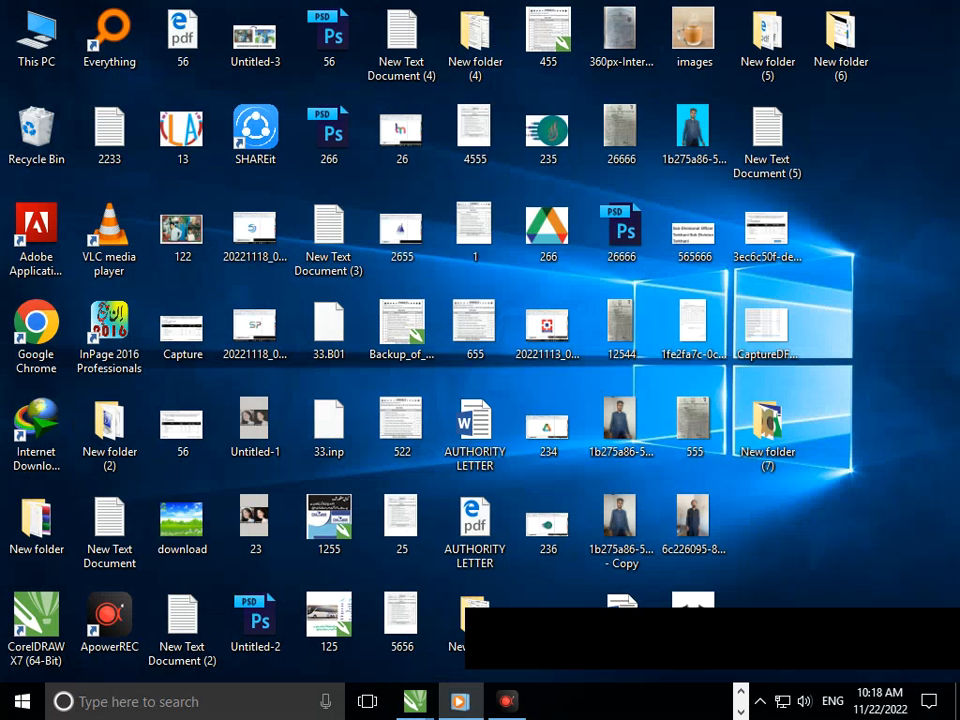
click(109, 621)
double_click(109, 621)
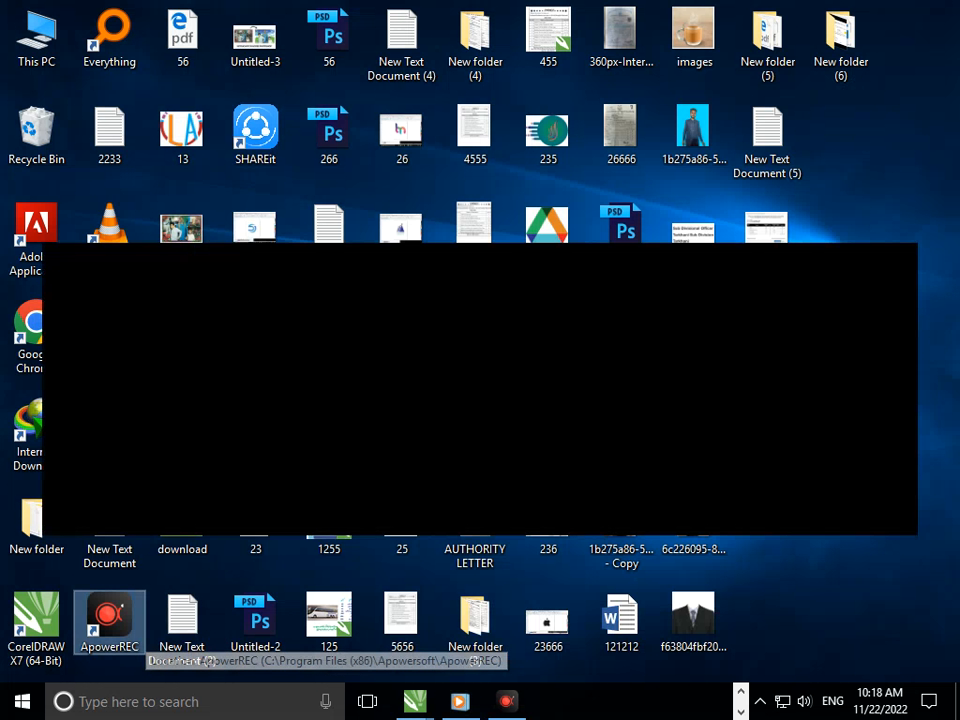